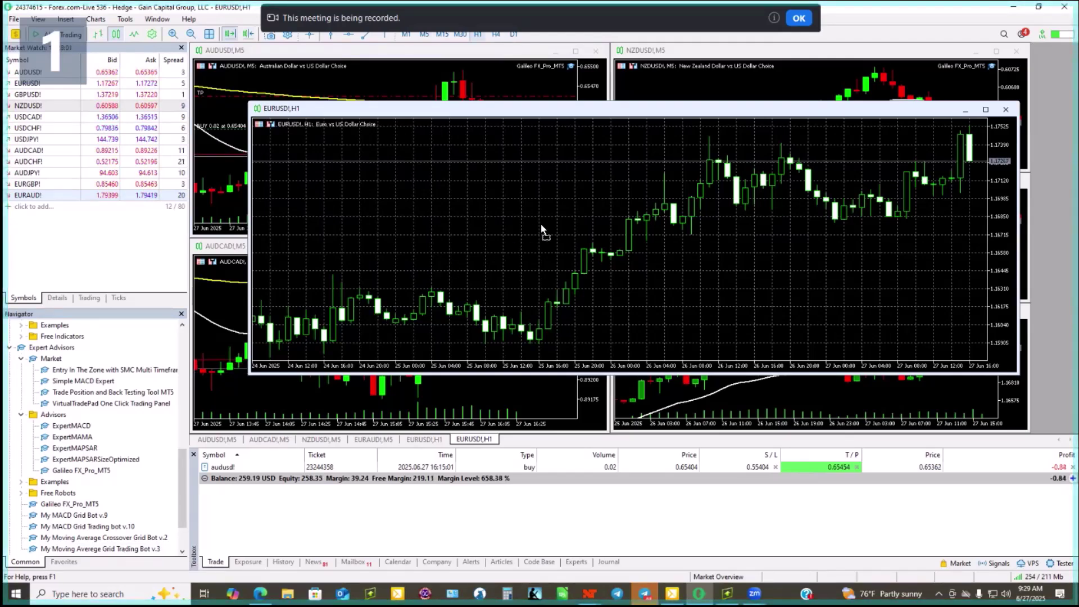
# - Attach the MA grid bot to the EURUSD H1 chart, toggle algo trading, and view its inputs
pyautogui.moveTo(541, 224); pyautogui.dragTo(548, 223)
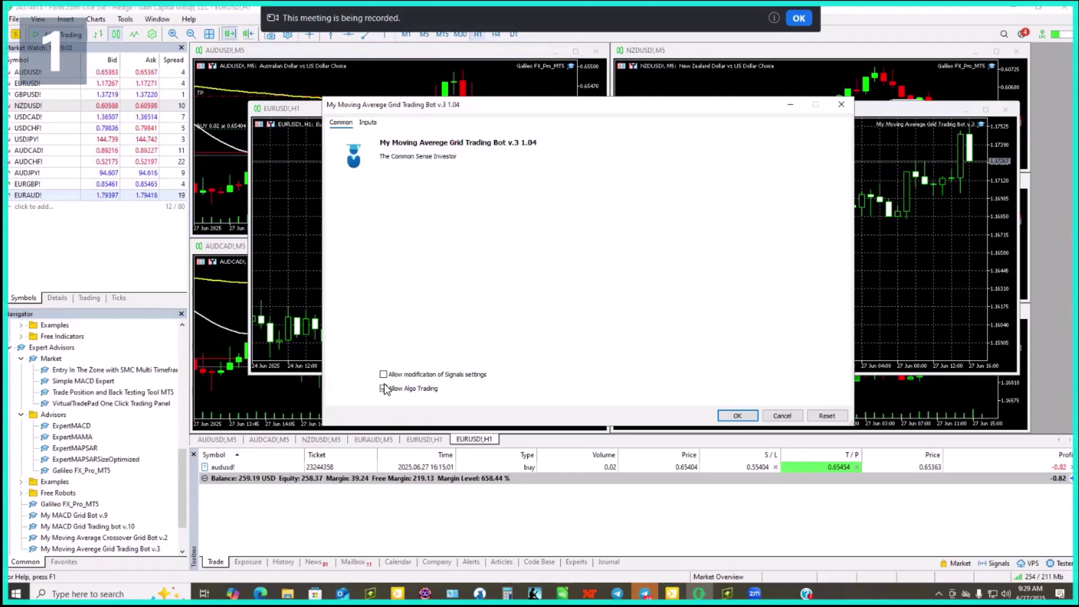
pyautogui.click(383, 388)
pyautogui.click(819, 416)
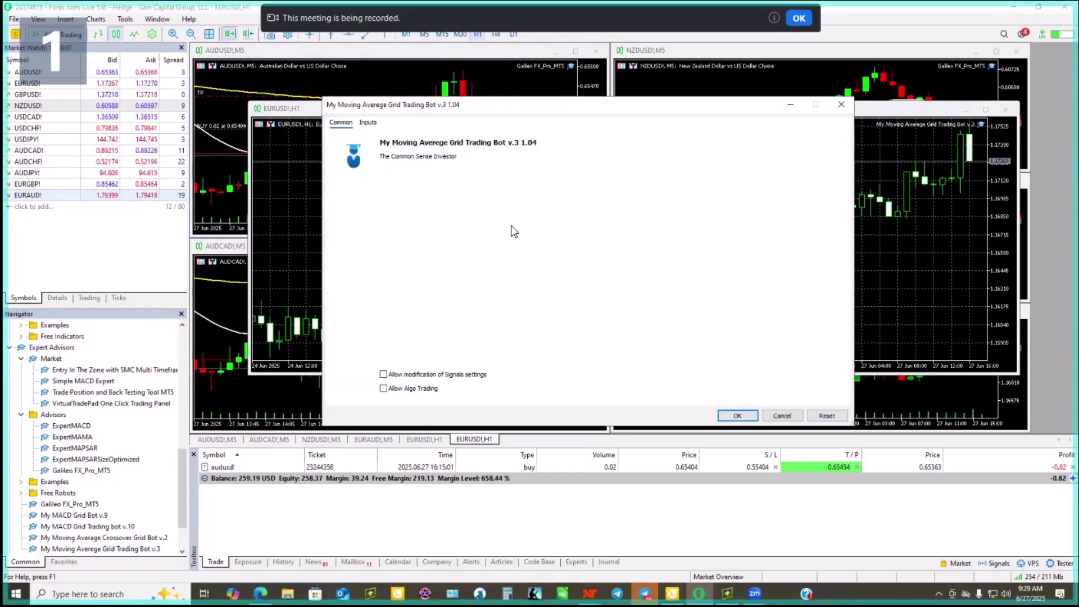
pyautogui.click(369, 125)
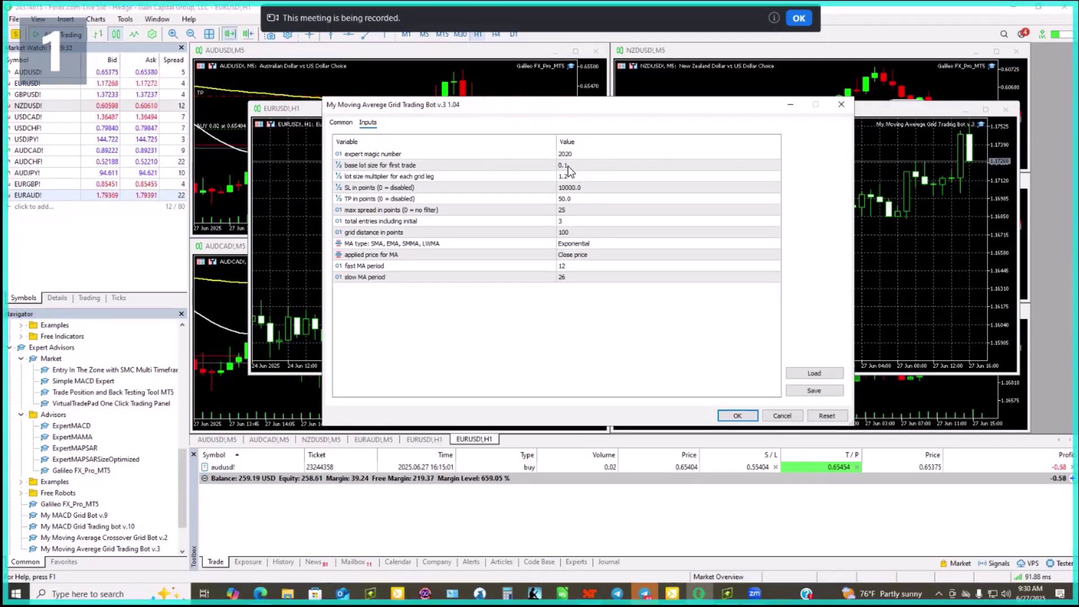
# - Enter 69 for fast MA period, 50 for slow MA period, and .02 for first-trade base lot
pyautogui.click(582, 267)
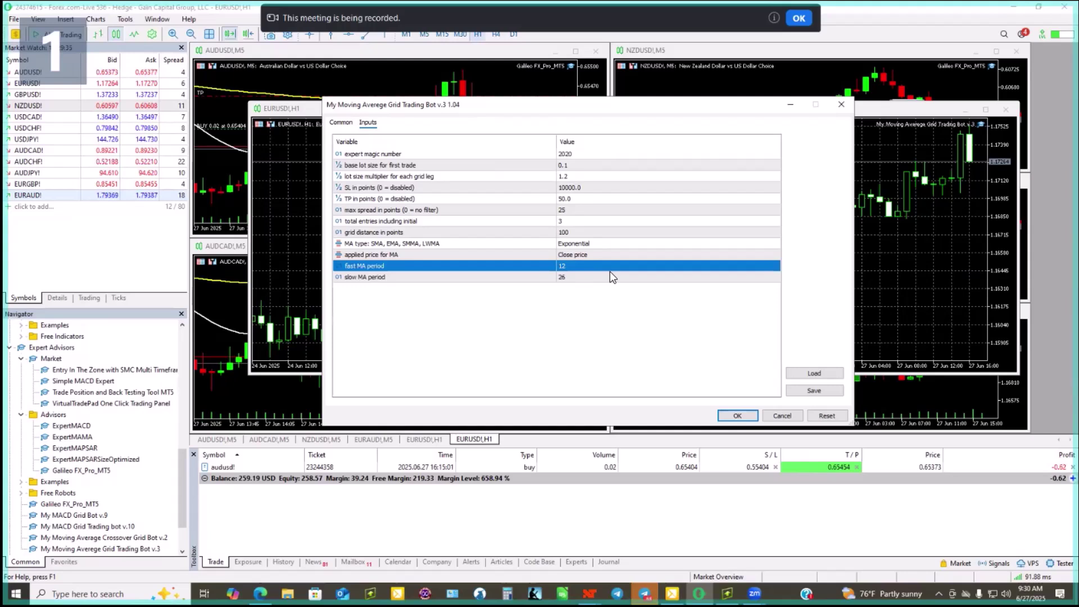
pyautogui.click(609, 267)
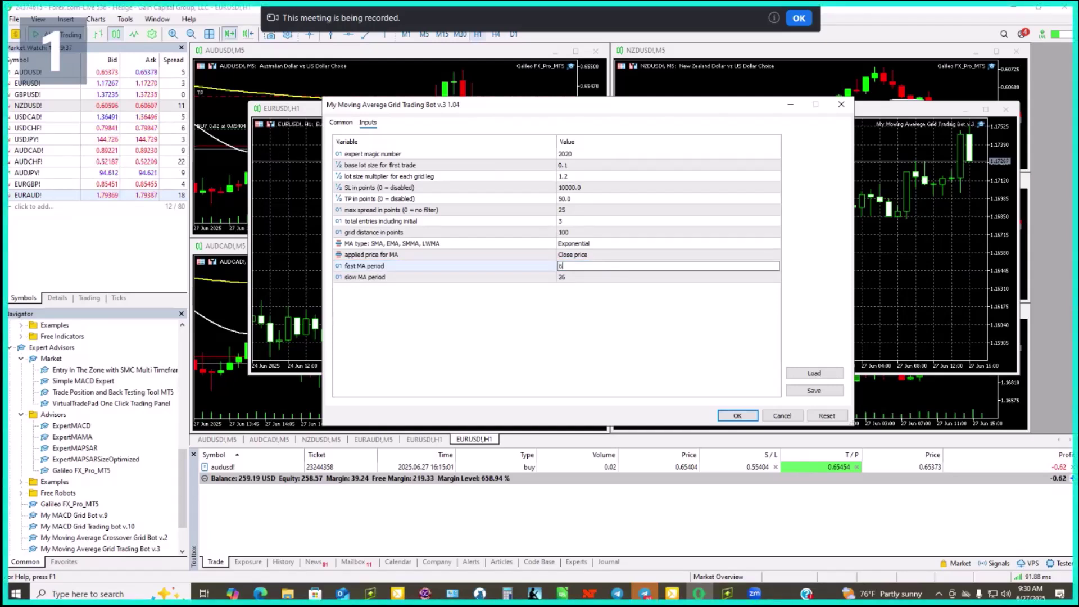
pyautogui.write('6')
pyautogui.press('Return')
pyautogui.click(593, 278)
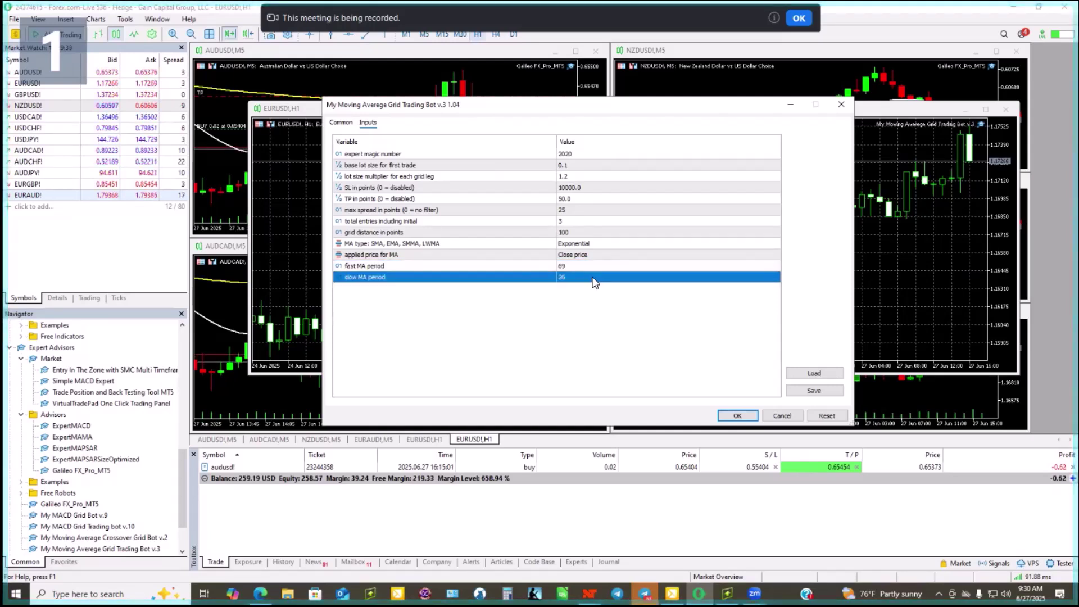
pyautogui.click(595, 278)
pyautogui.write('50')
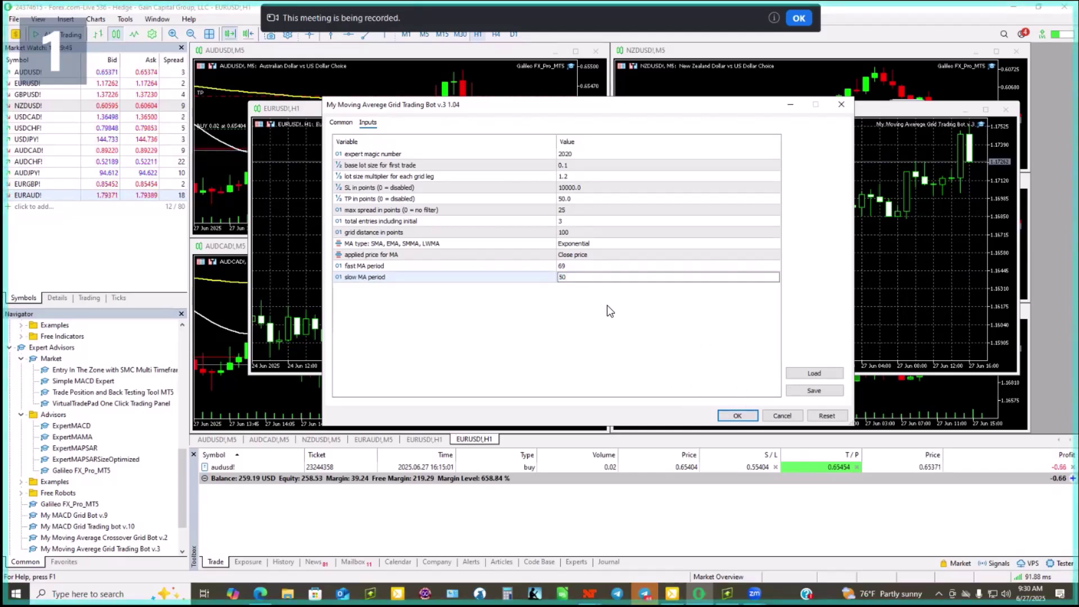
pyautogui.click(592, 168)
pyautogui.write('.')
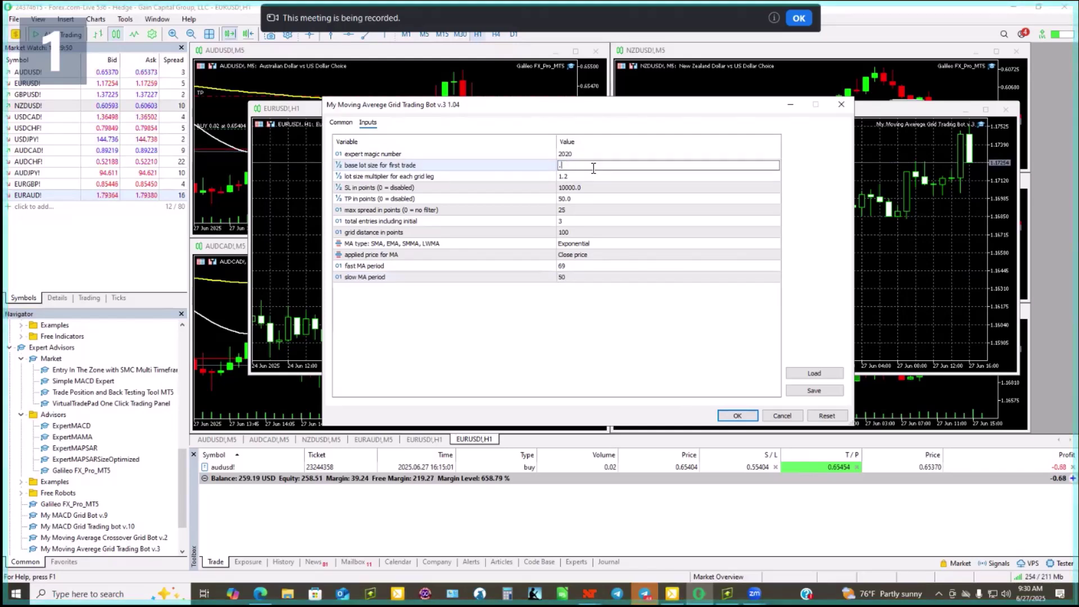
pyautogui.write('02')
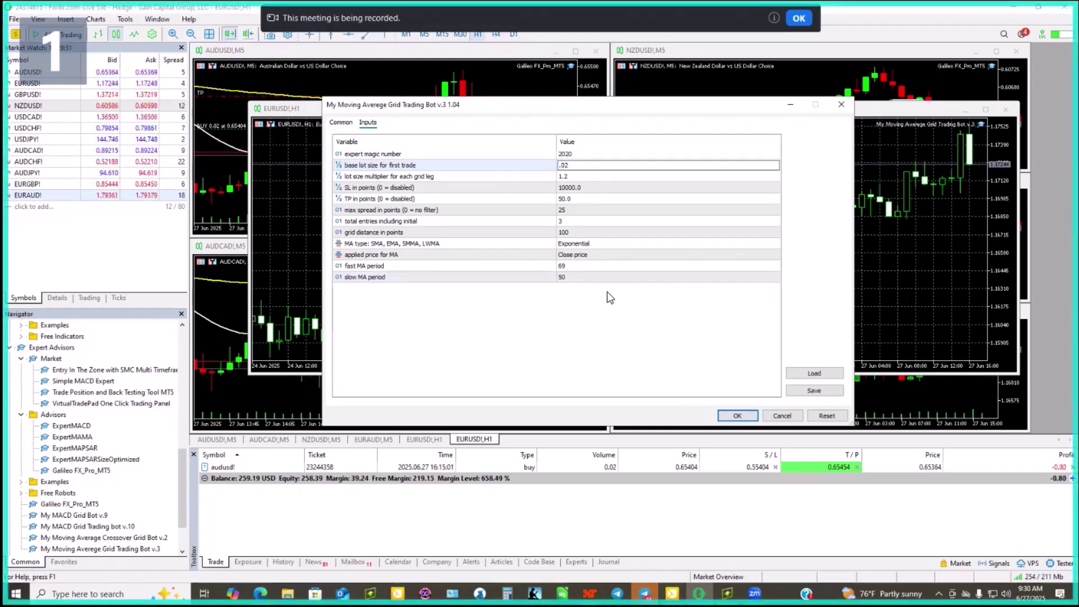
pyautogui.press('Return')
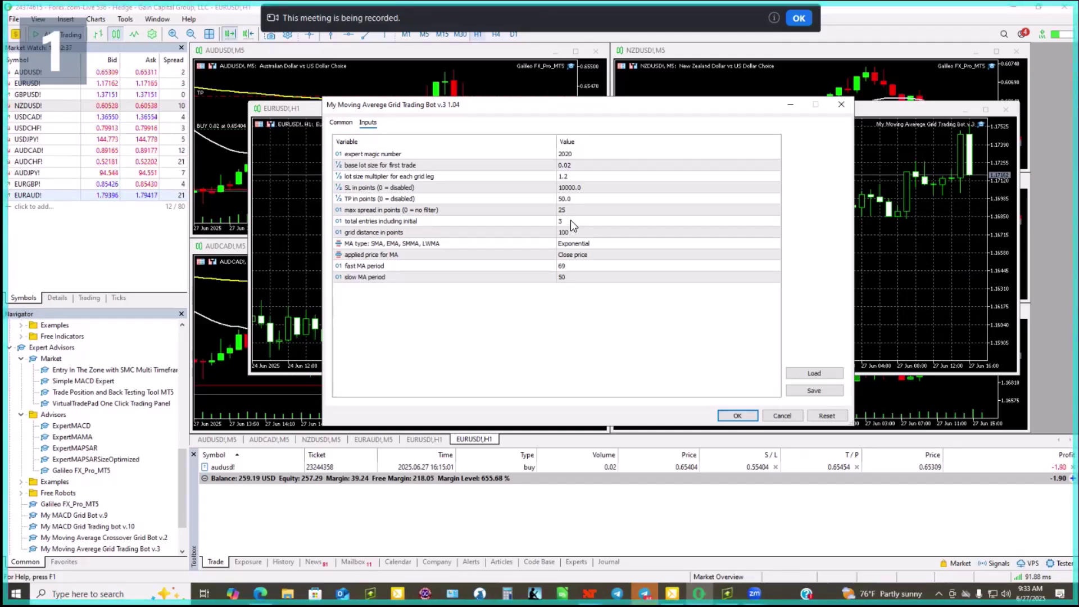
# - Enter 2 as the value for total entries including initial
pyautogui.doubleClick(571, 221)
pyautogui.write('2')
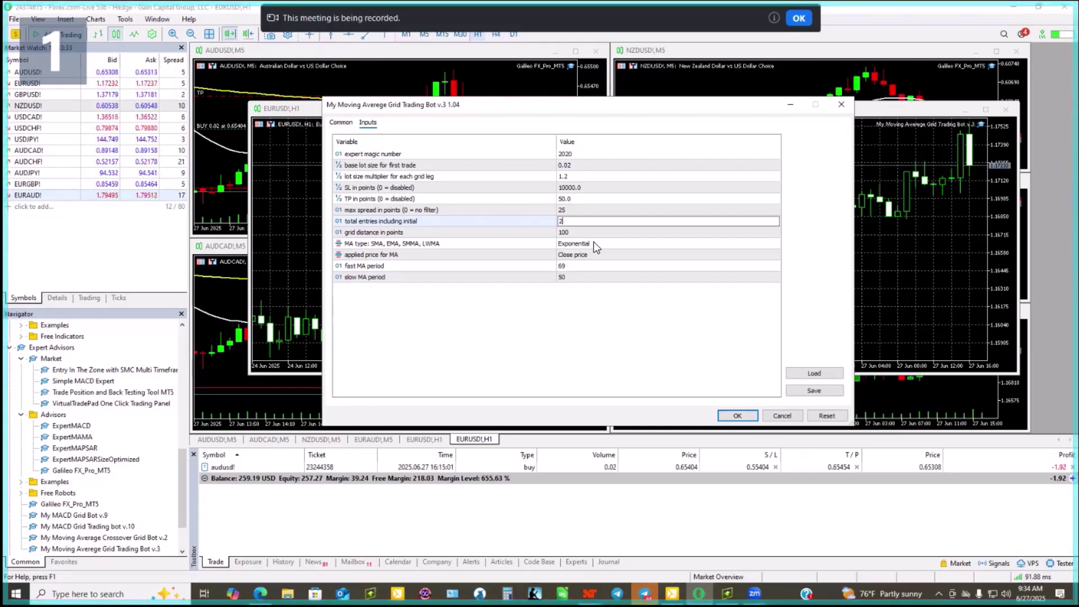
# - Pick Simple from the moving average type dropdown in the bot inputs
pyautogui.click(597, 248)
pyautogui.click(692, 245)
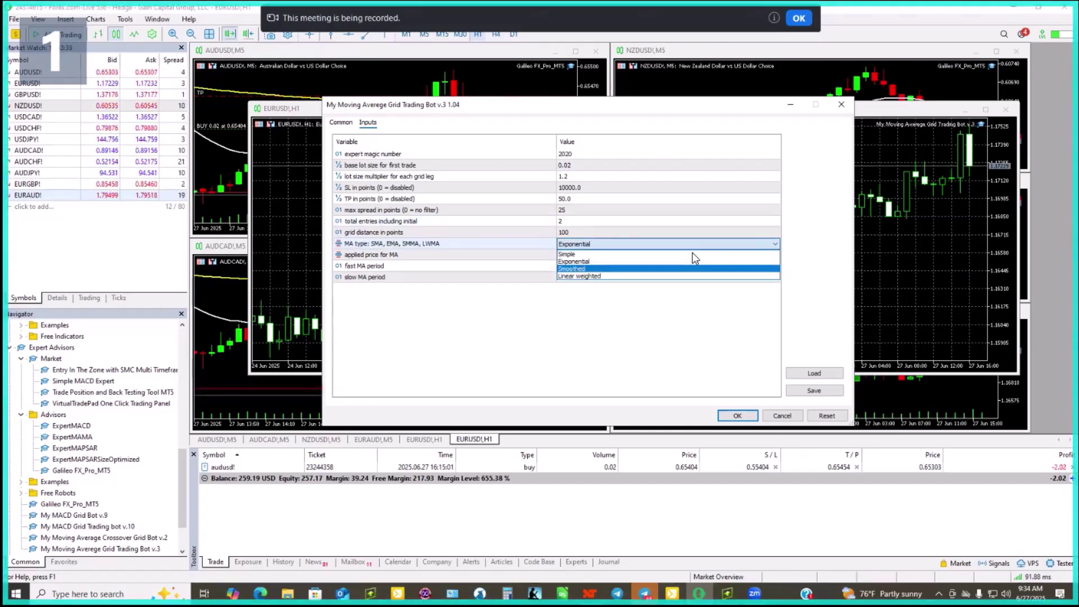
pyautogui.click(694, 254)
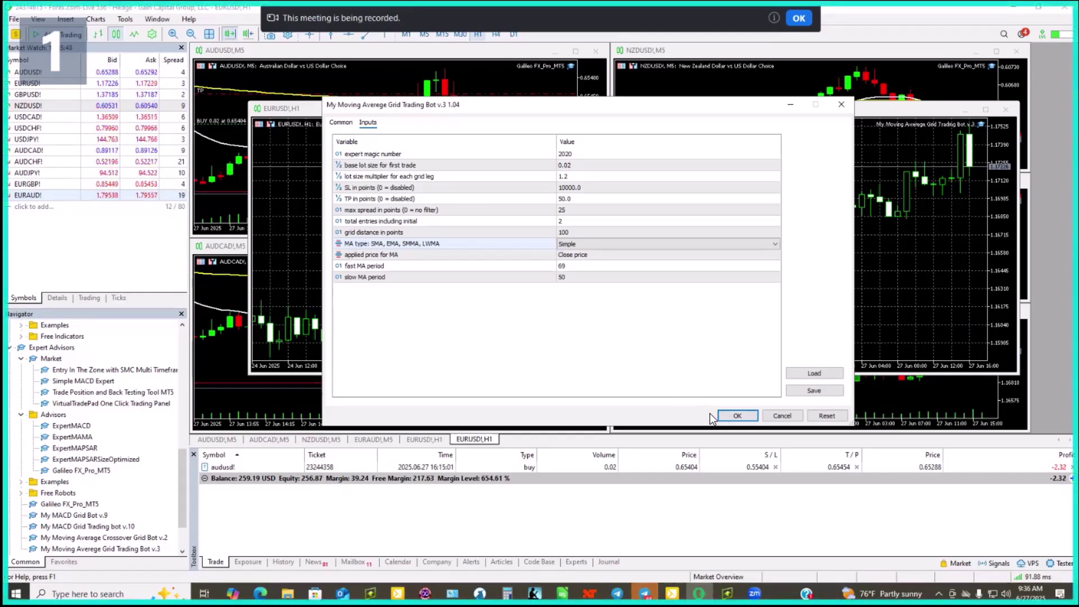
# - Apply the bot settings, then inspect the chart properties' down-bar colour and close them unchanged
pyautogui.click(737, 415)
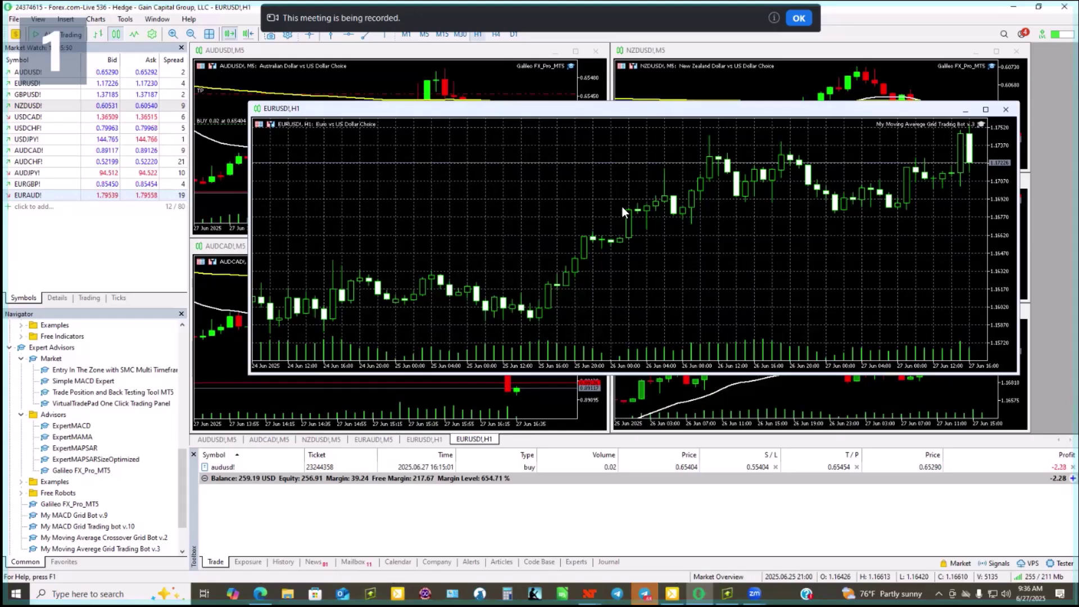
pyautogui.rightClick(504, 156)
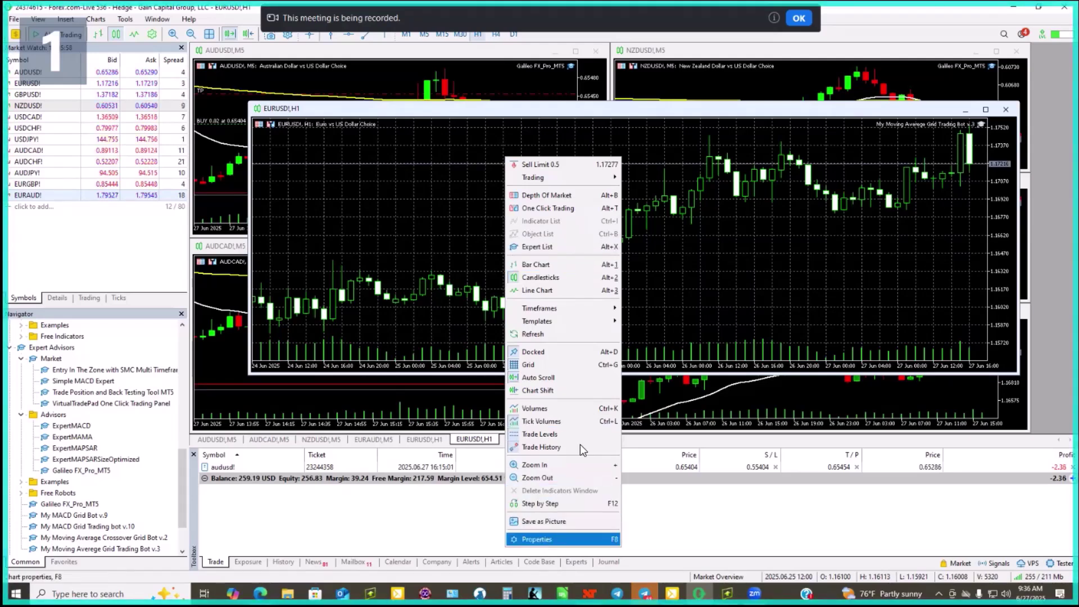
pyautogui.press('Escape')
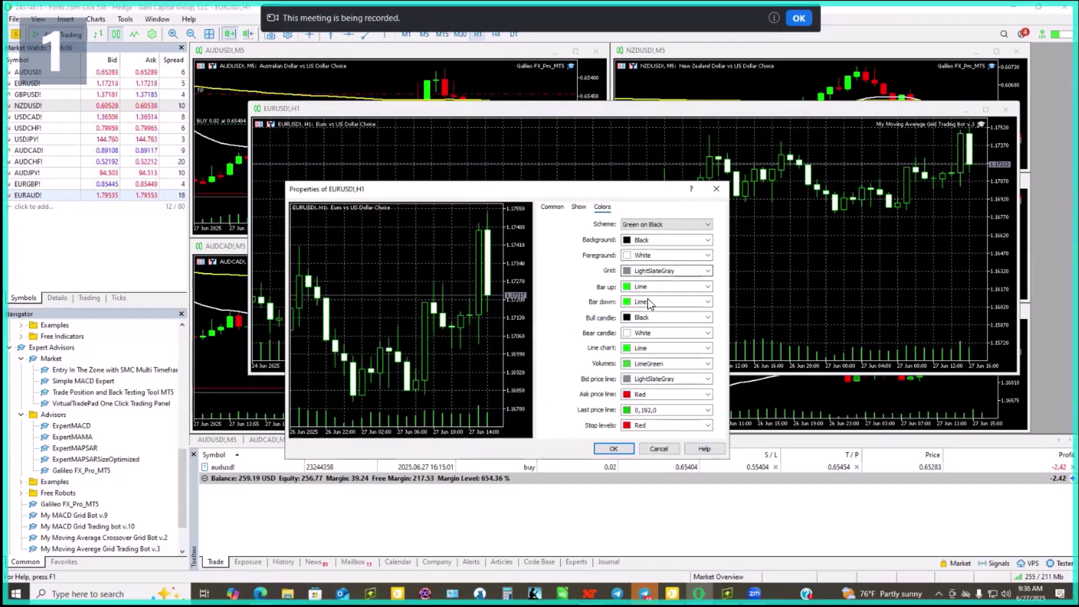
pyautogui.click(708, 287)
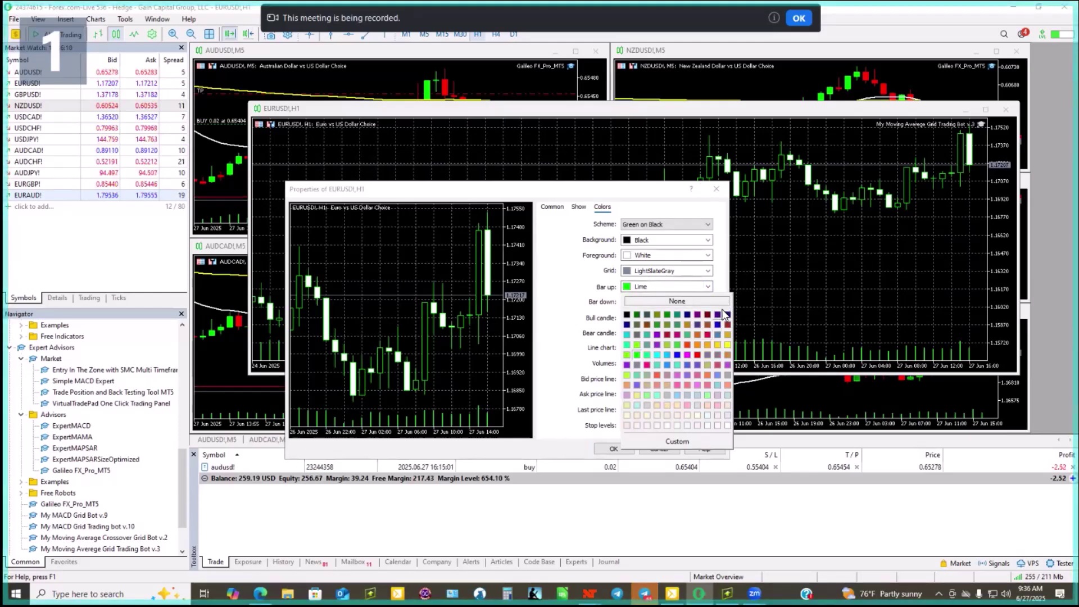
pyautogui.click(699, 285)
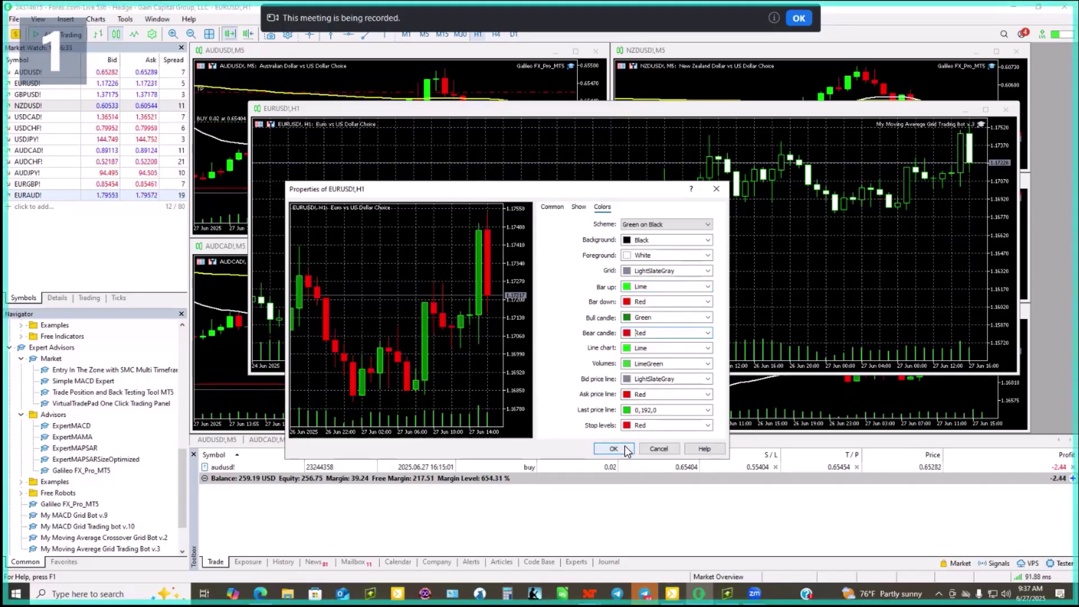
pyautogui.press('Return')
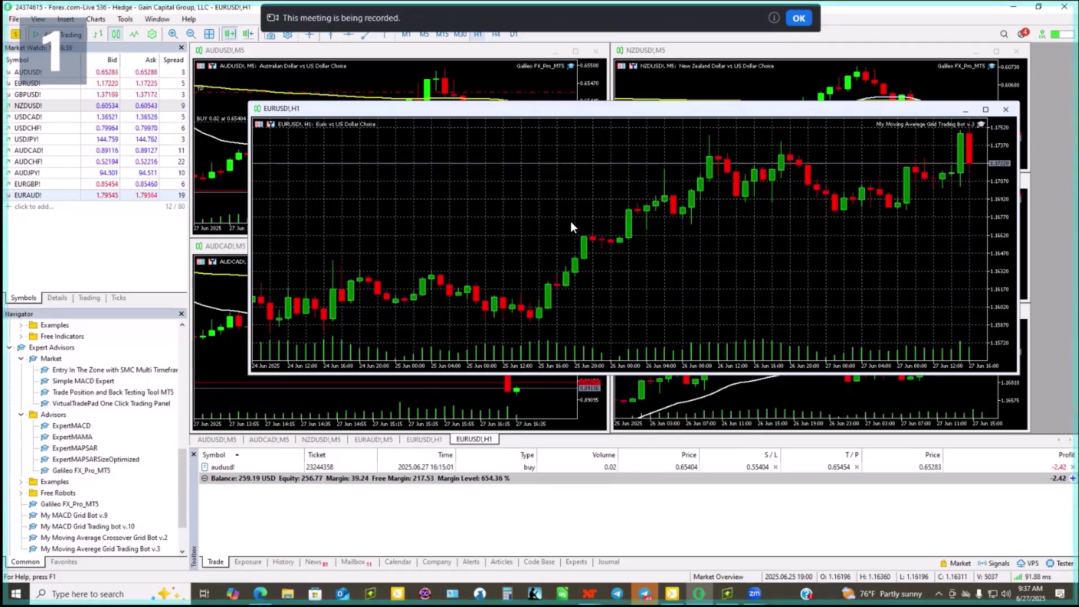
# - Uncheck Show tick volumes on the chart properties' Show tab and apply
pyautogui.rightClick(594, 160)
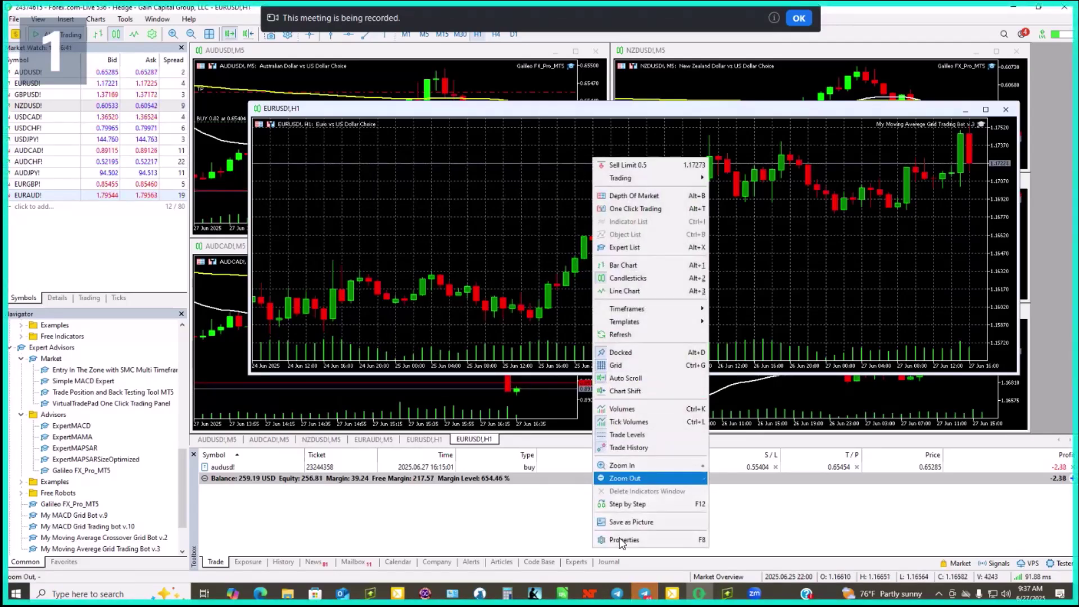
pyautogui.press('Up')
pyautogui.press('Return')
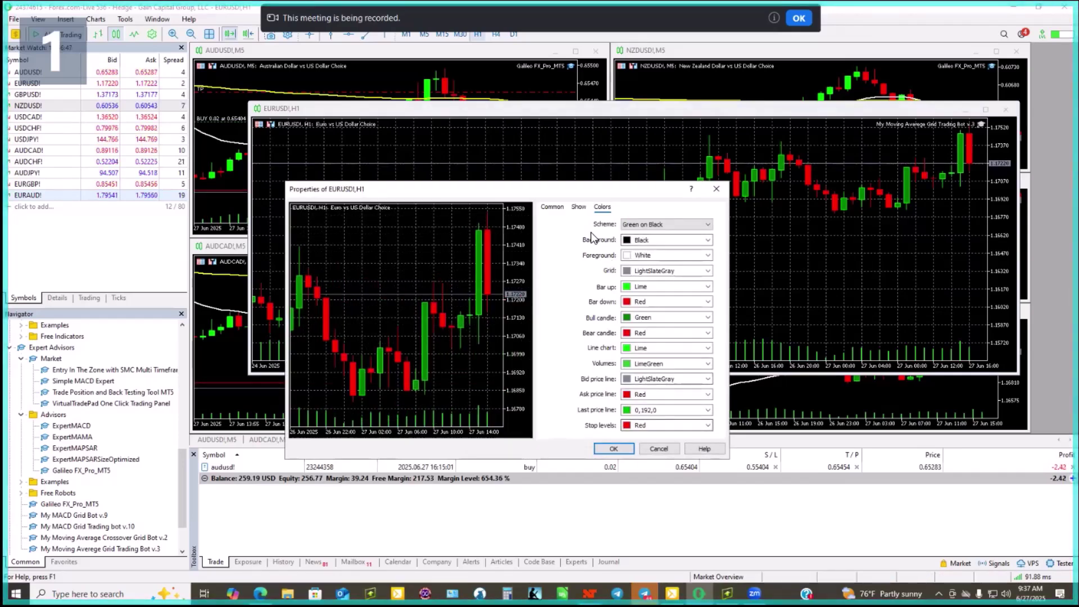
pyautogui.click(579, 206)
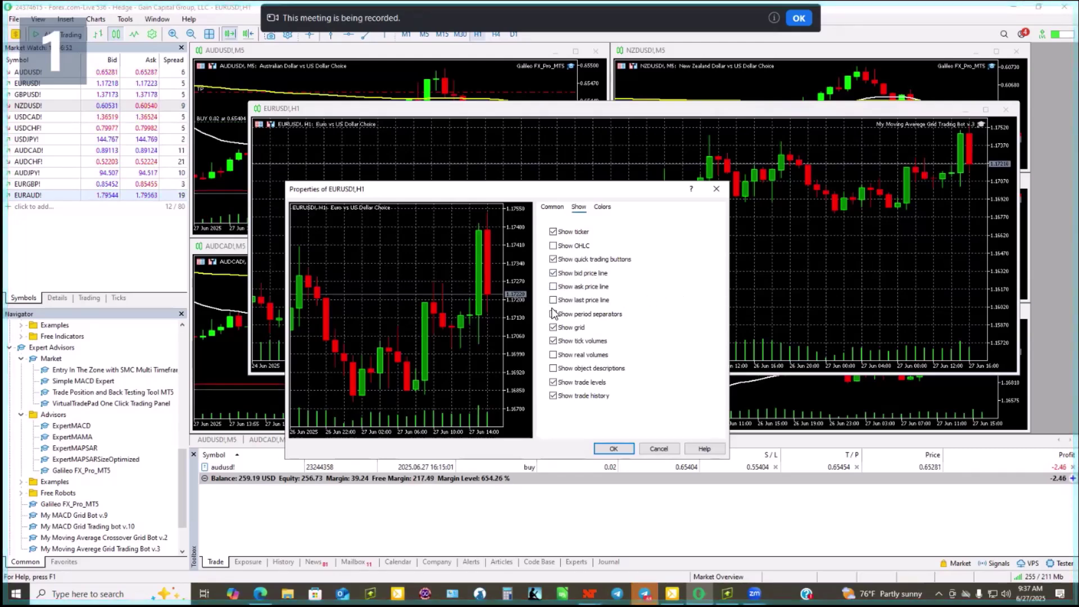
pyautogui.click(559, 343)
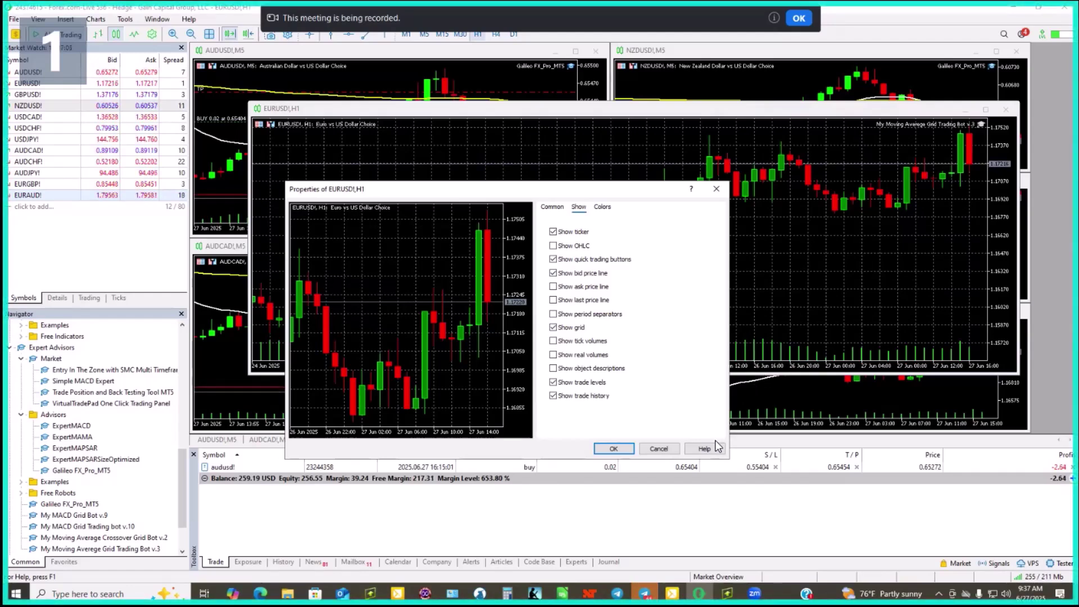
pyautogui.click(614, 448)
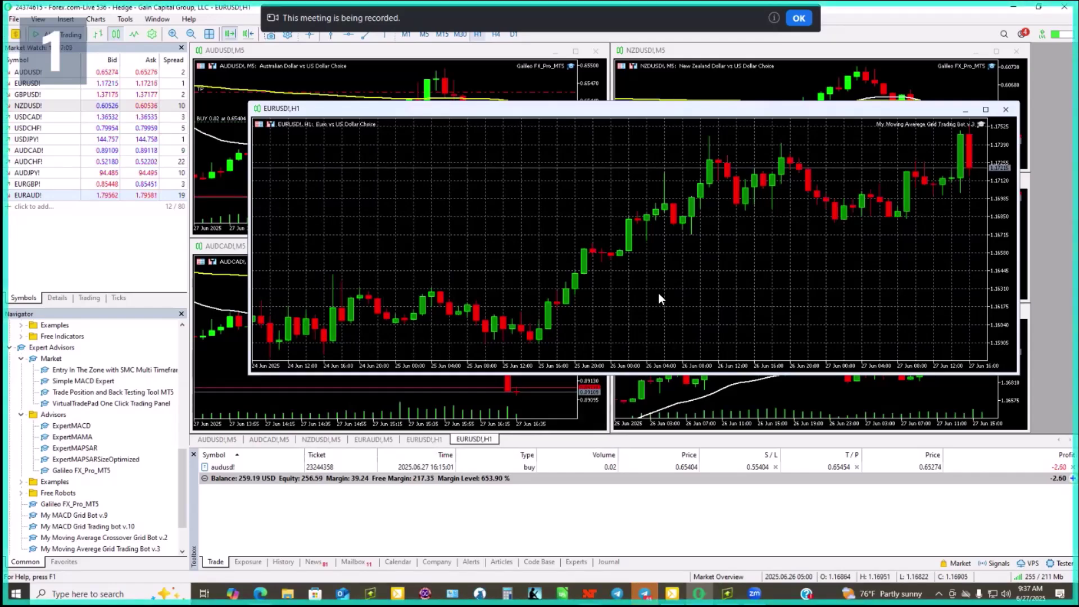
# - Save the chart setup as a template, entering the name My MA Grid Bot
pyautogui.rightClick(572, 185)
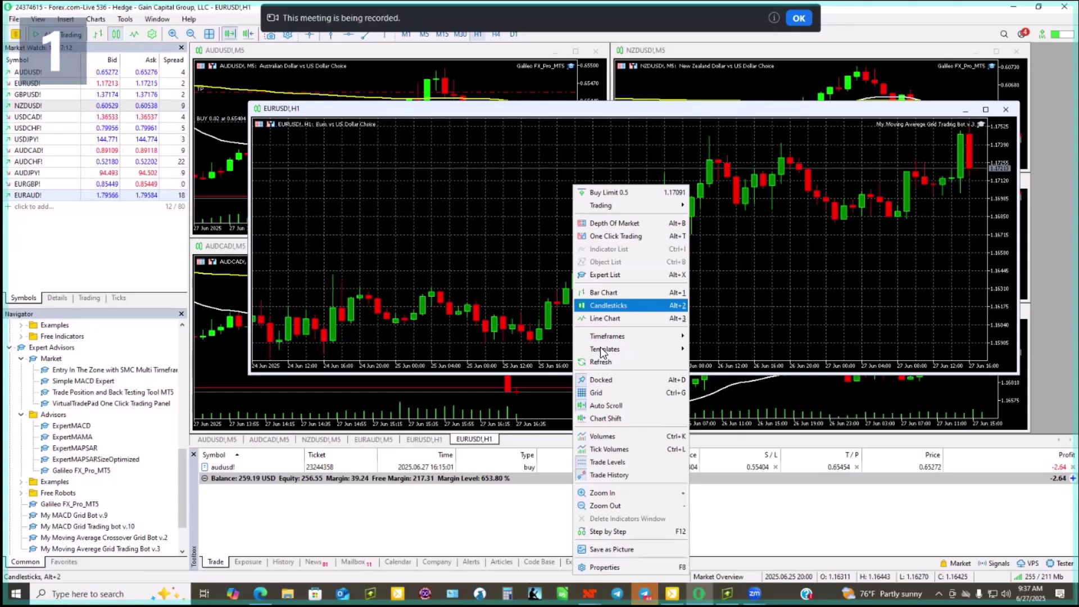
pyautogui.moveTo(679, 351)
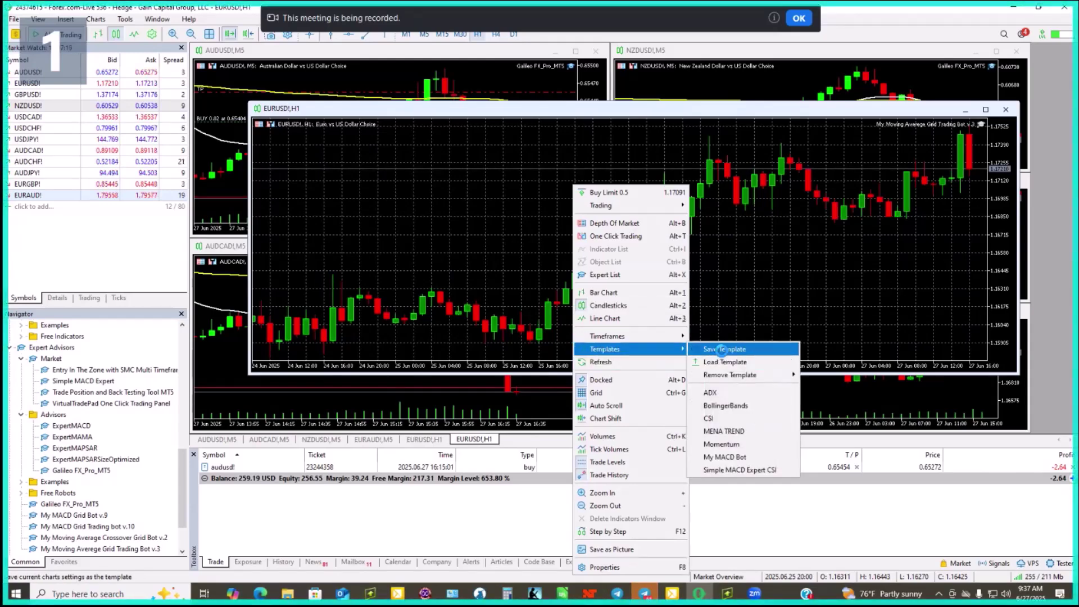
pyautogui.click(721, 350)
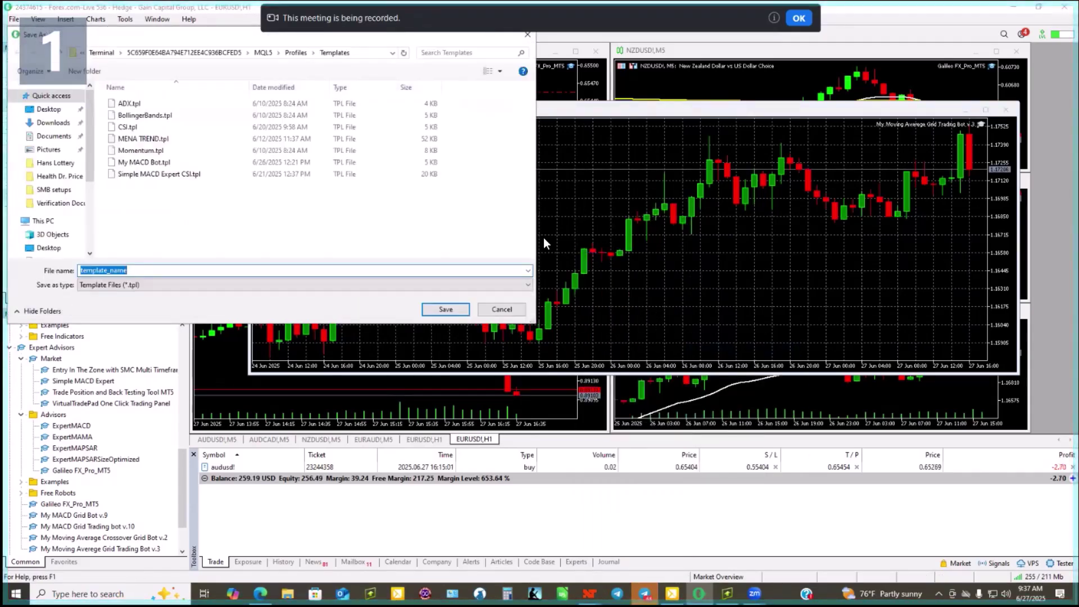
pyautogui.write('My')
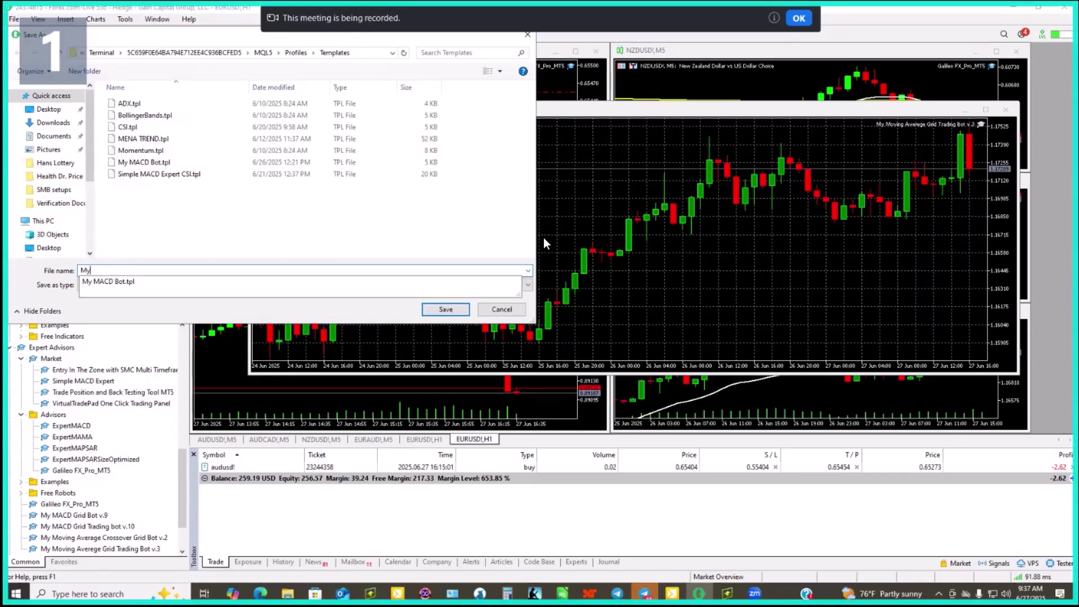
pyautogui.write(' M')
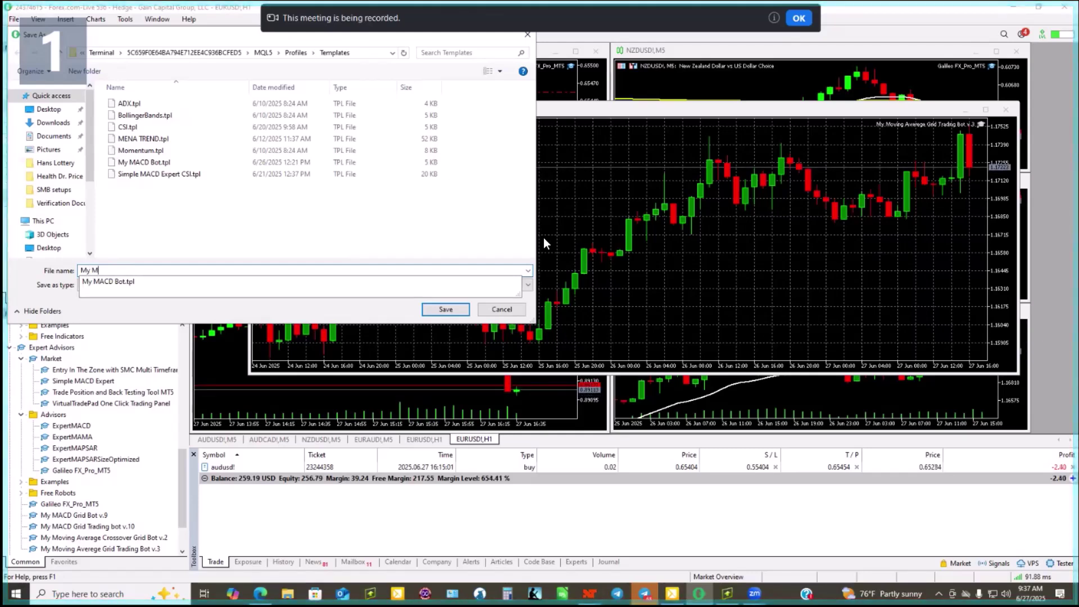
pyautogui.write('A Gri')
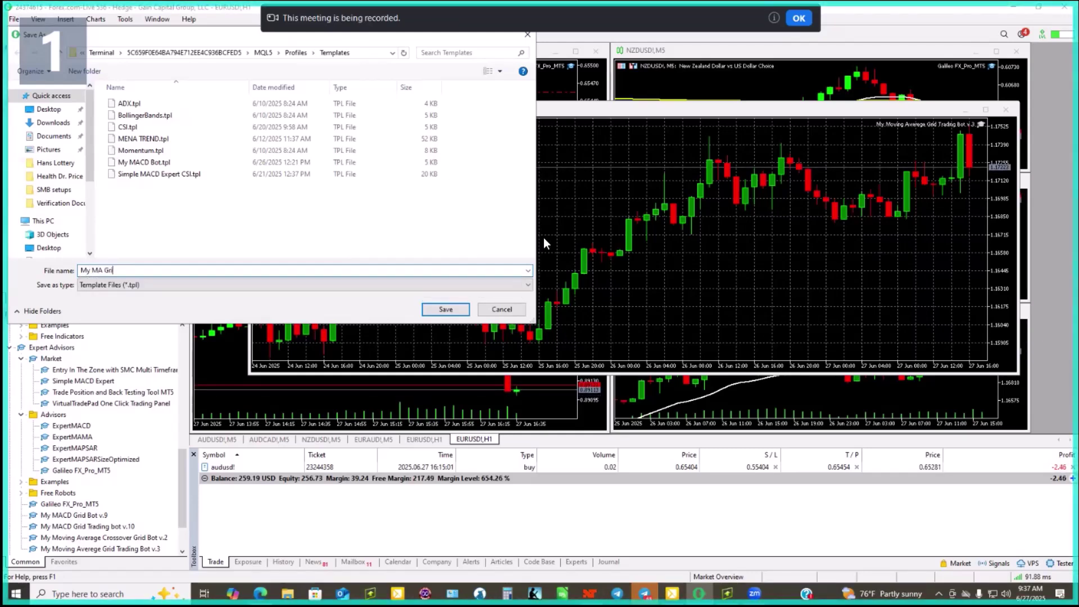
pyautogui.write('d Bot')
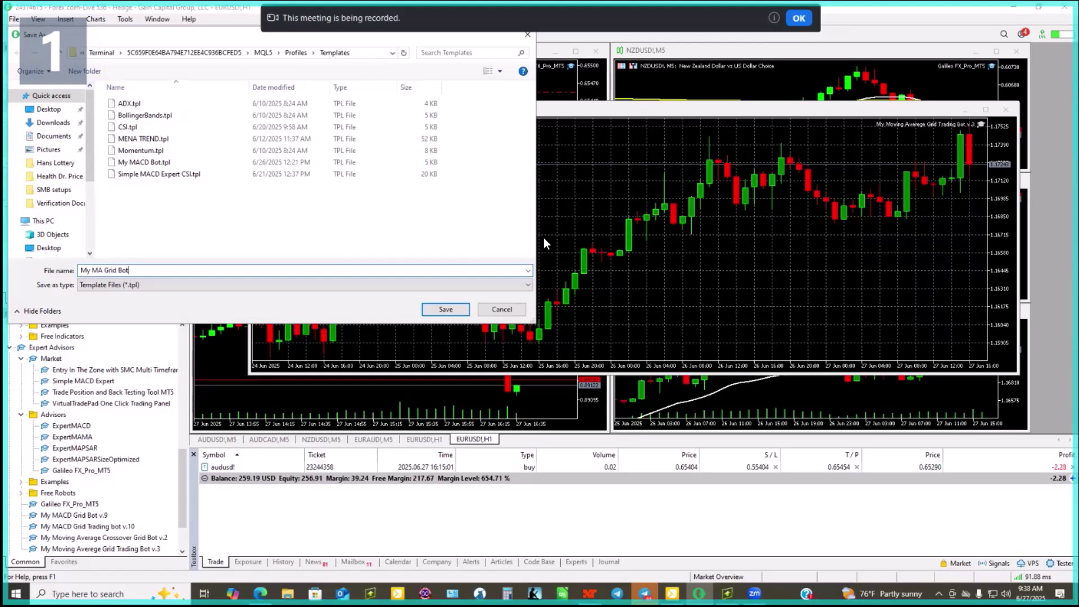
# - Save the My MA Grid Bot template, open the Strategy Tester, close Navigator, and show Overview
pyautogui.click(457, 309)
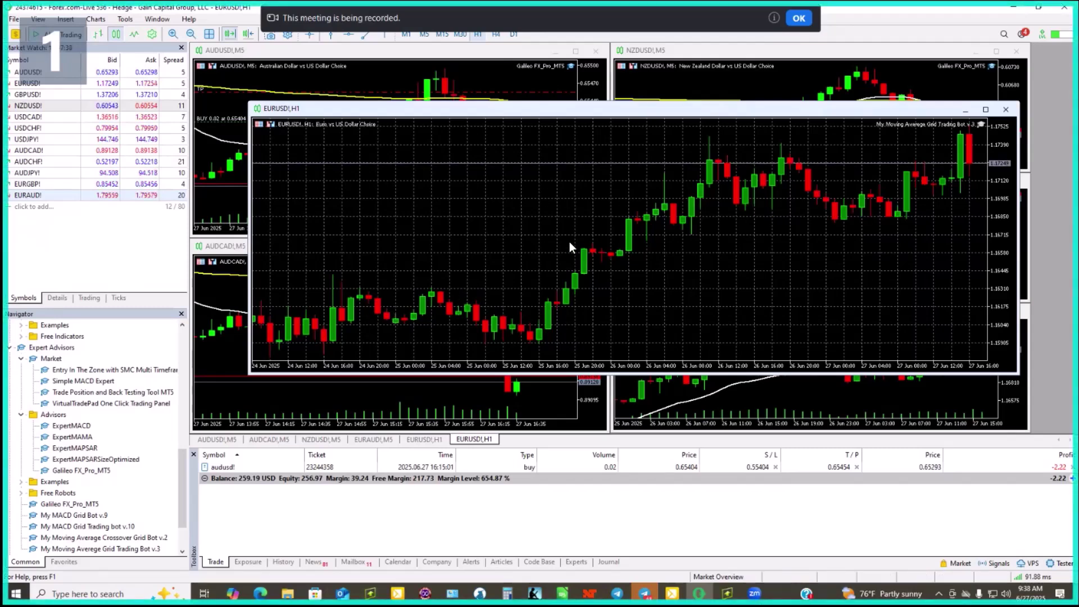
pyautogui.click(152, 33)
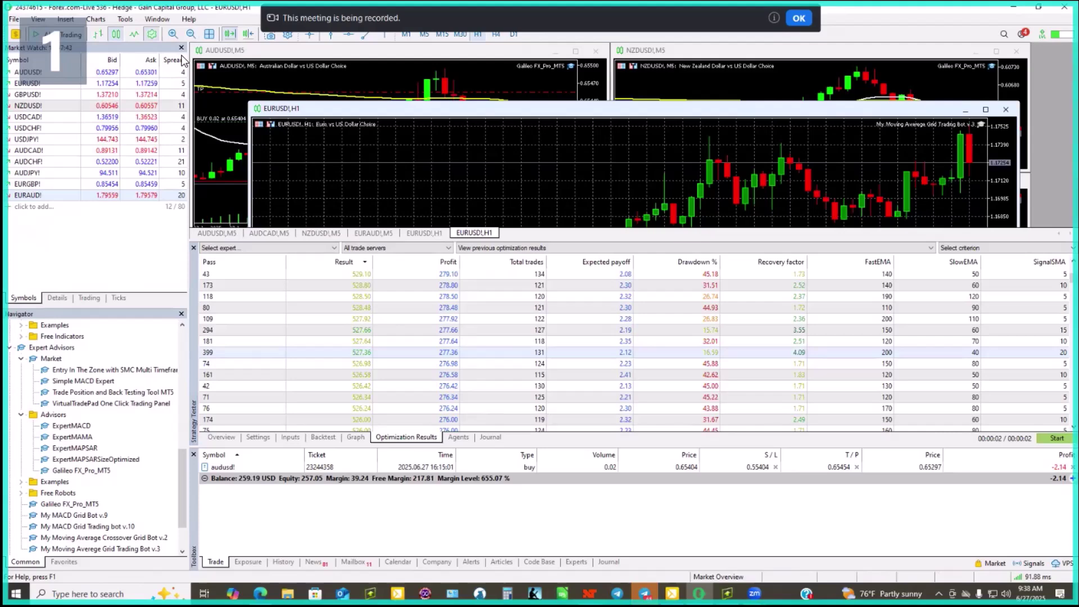
pyautogui.moveTo(164, 311); pyautogui.dragTo(179, 52)
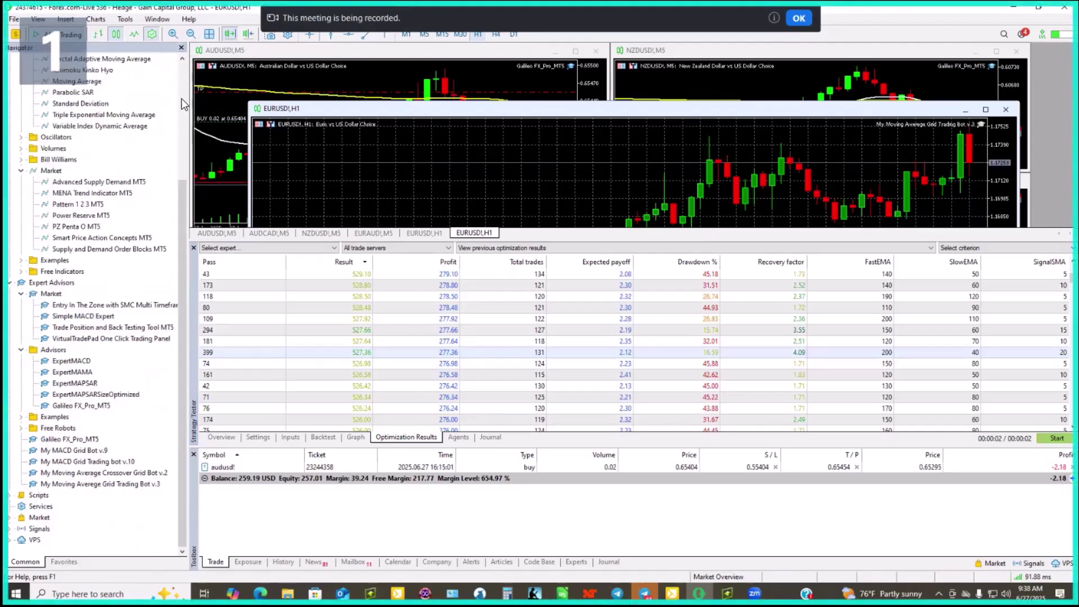
pyautogui.click(181, 47)
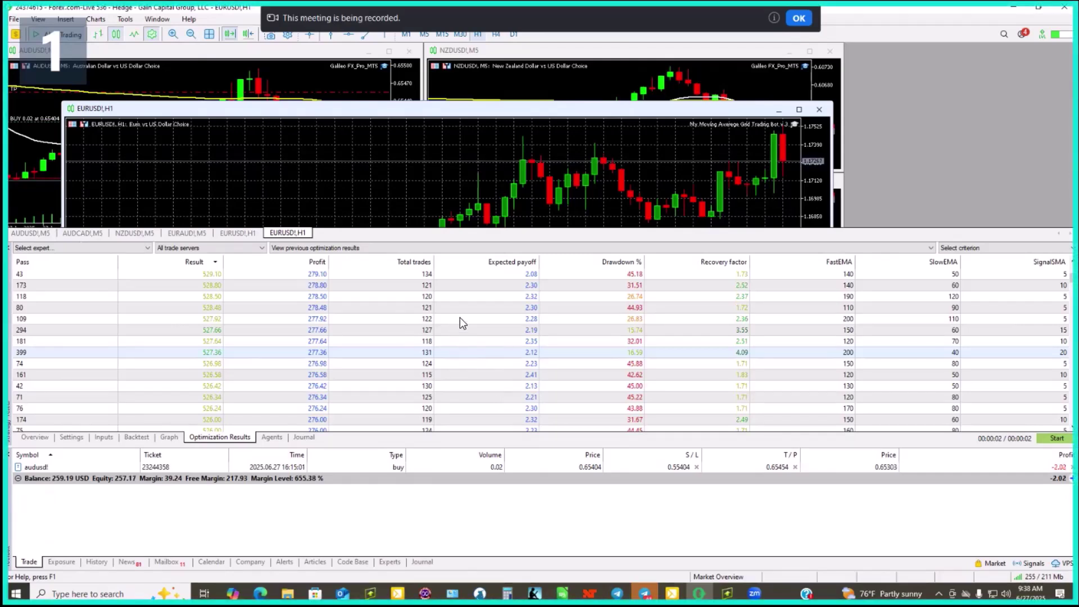
pyautogui.click(38, 438)
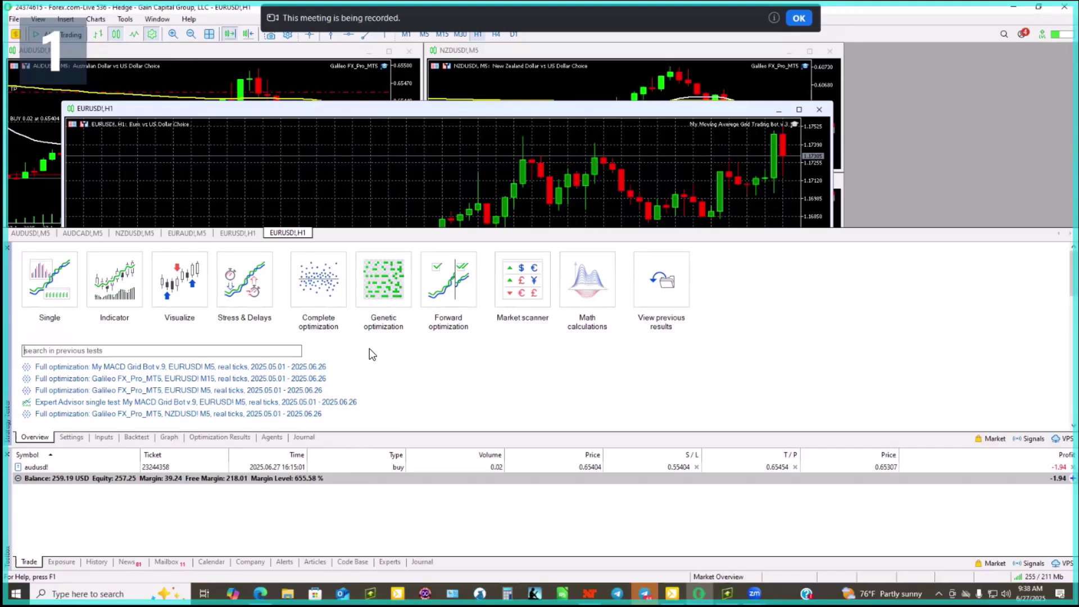
# - Choose My Moving Averege Grid Trading Bot v.3 as the tester's expert and show its inputs
pyautogui.click(324, 292)
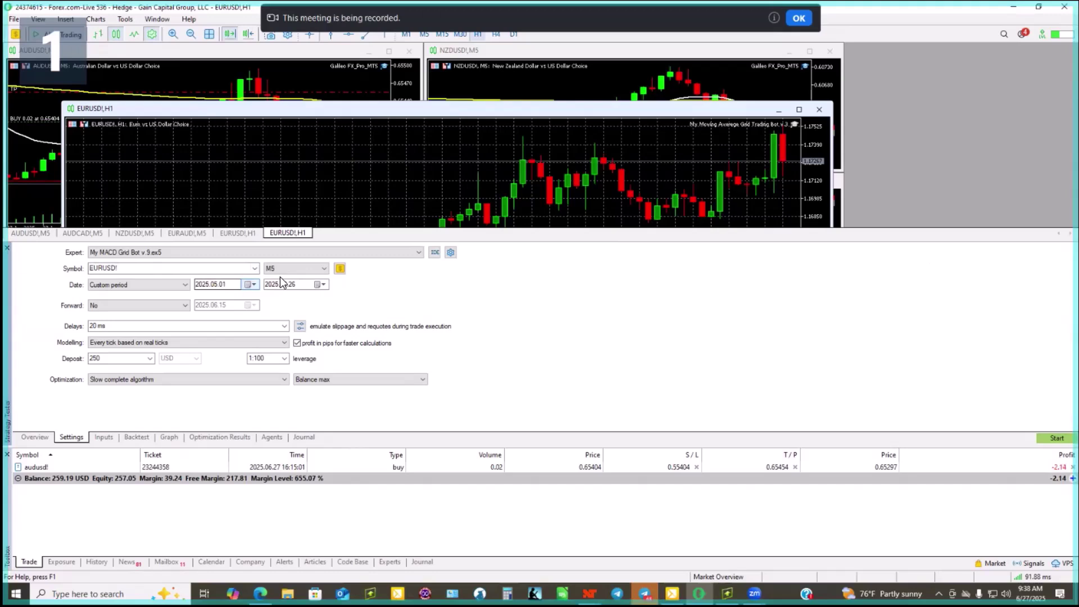
pyautogui.click(414, 253)
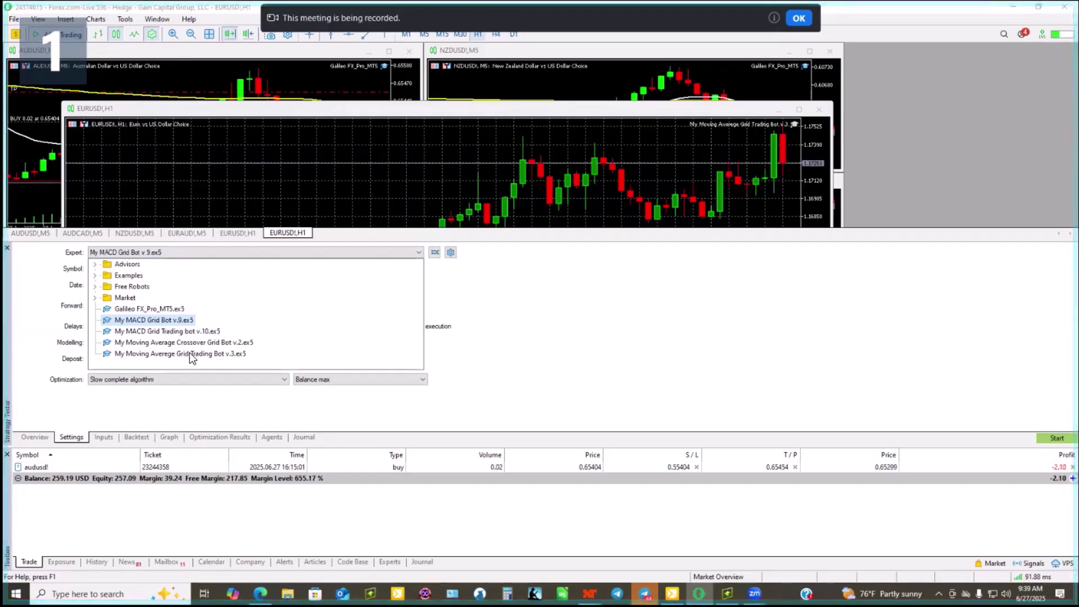
pyautogui.click(202, 332)
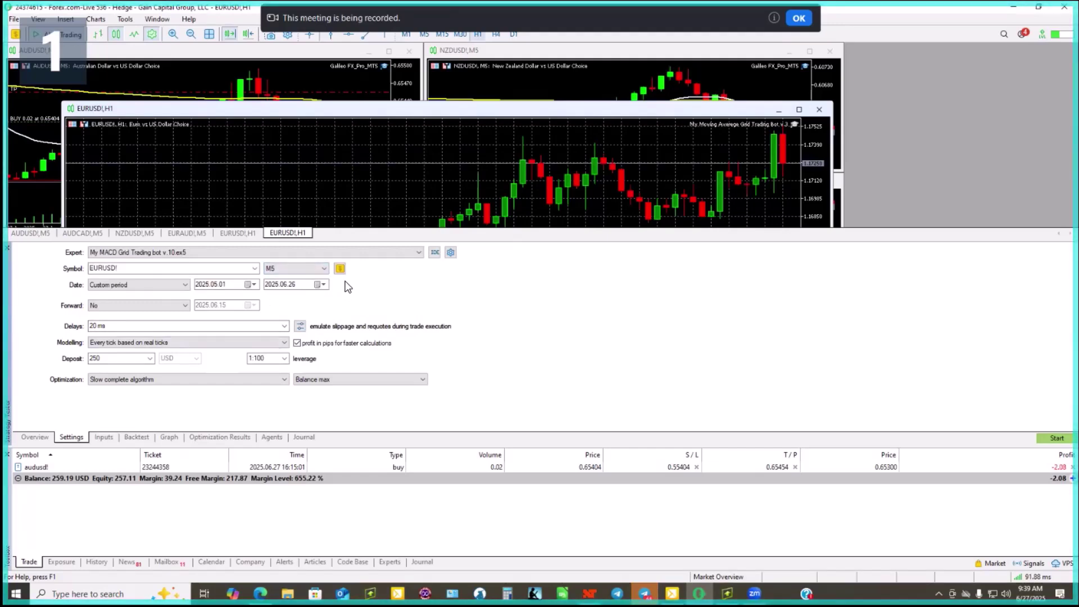
pyautogui.click(420, 253)
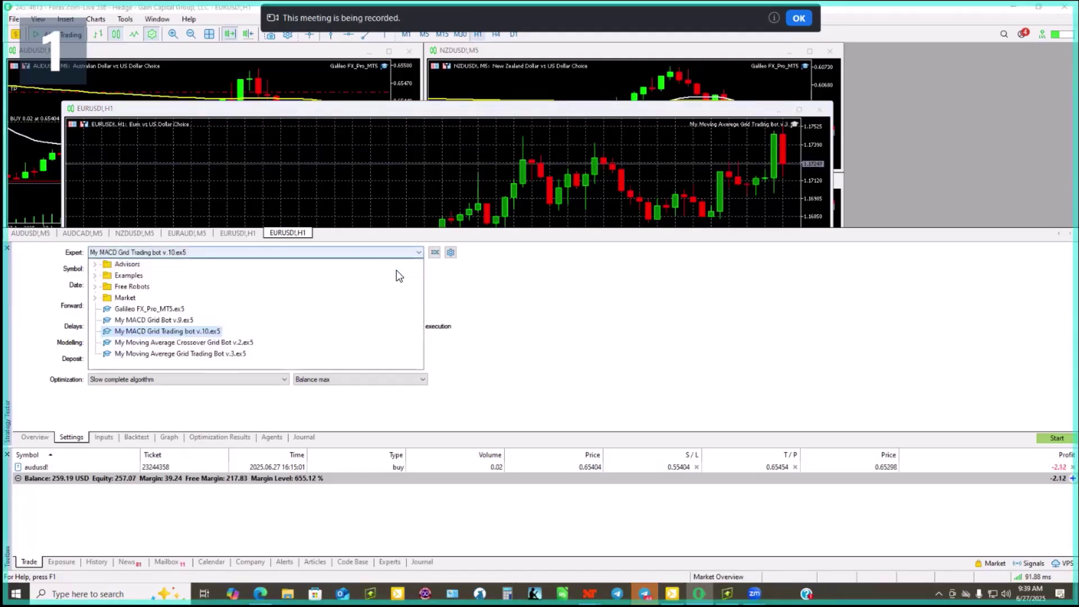
pyautogui.click(270, 354)
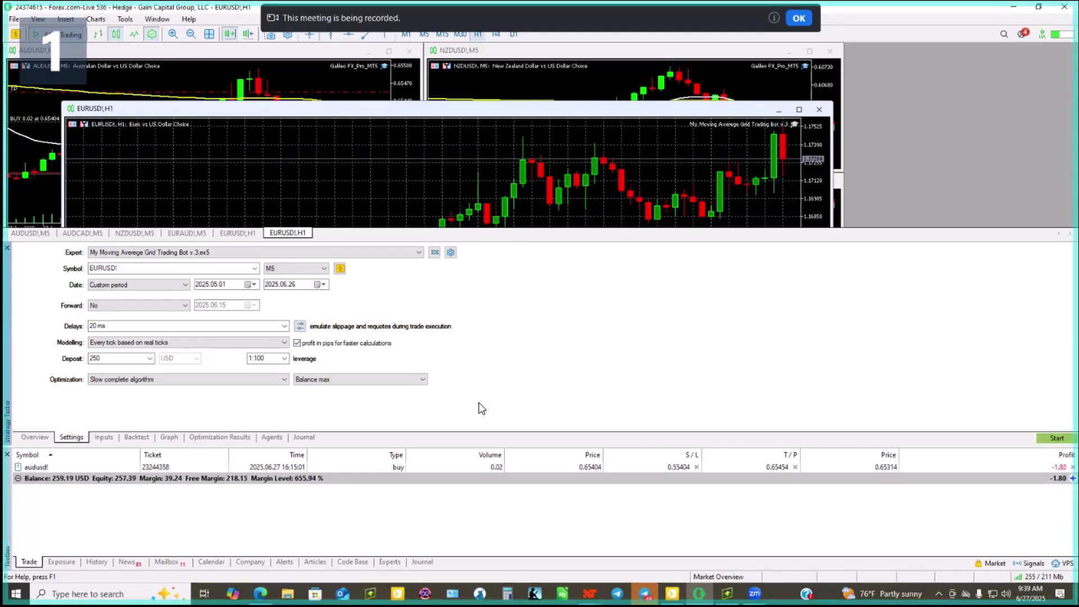
pyautogui.click(104, 437)
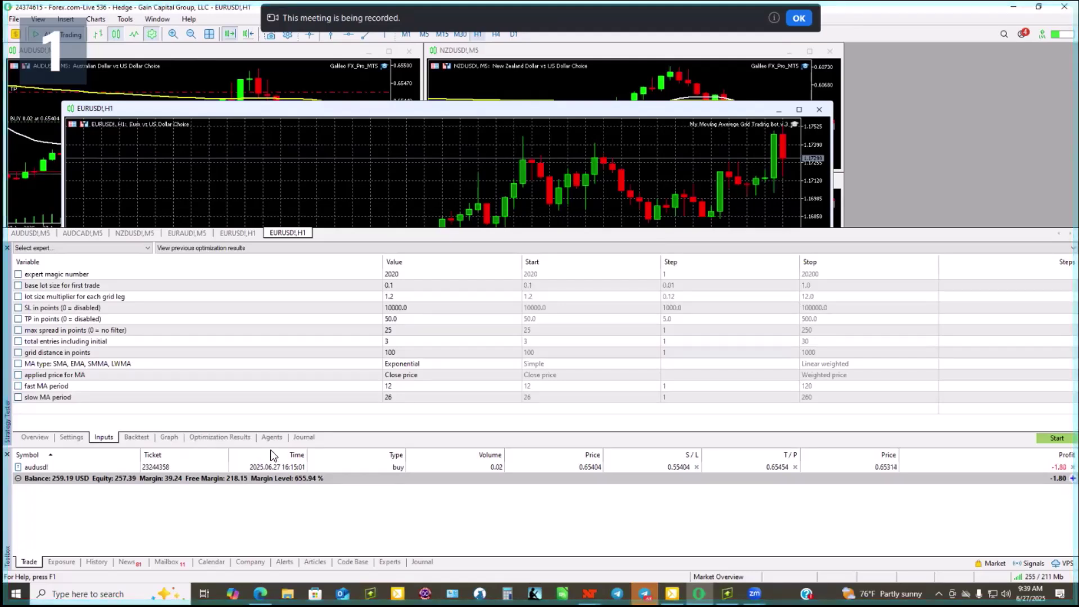
# - Enable optimization of fast and slow MA periods with start values of 45
pyautogui.click(395, 386)
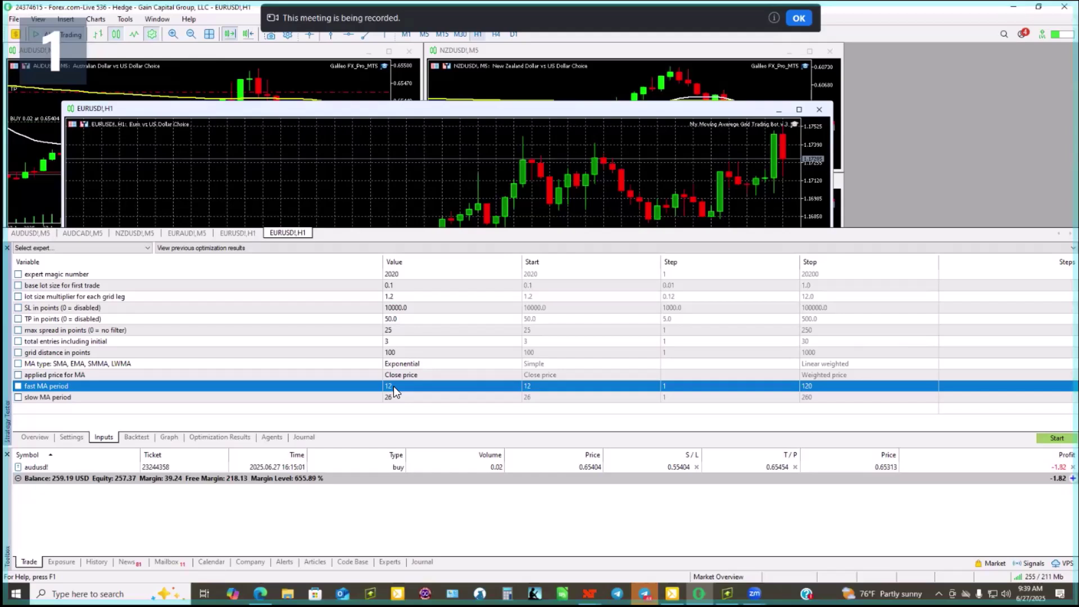
pyautogui.click(18, 387)
pyautogui.click(18, 397)
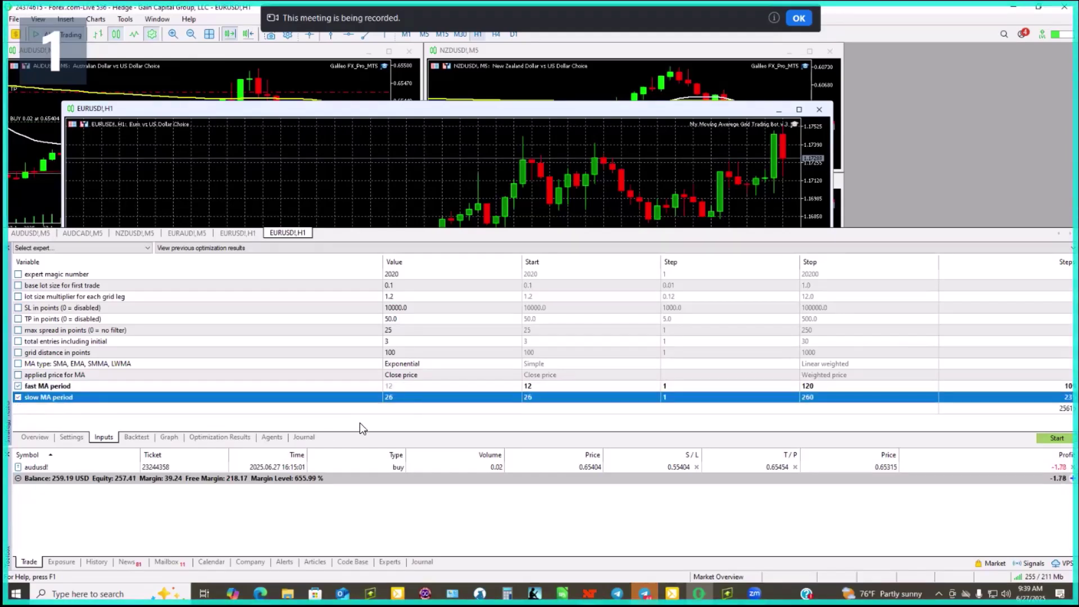
pyautogui.click(399, 387)
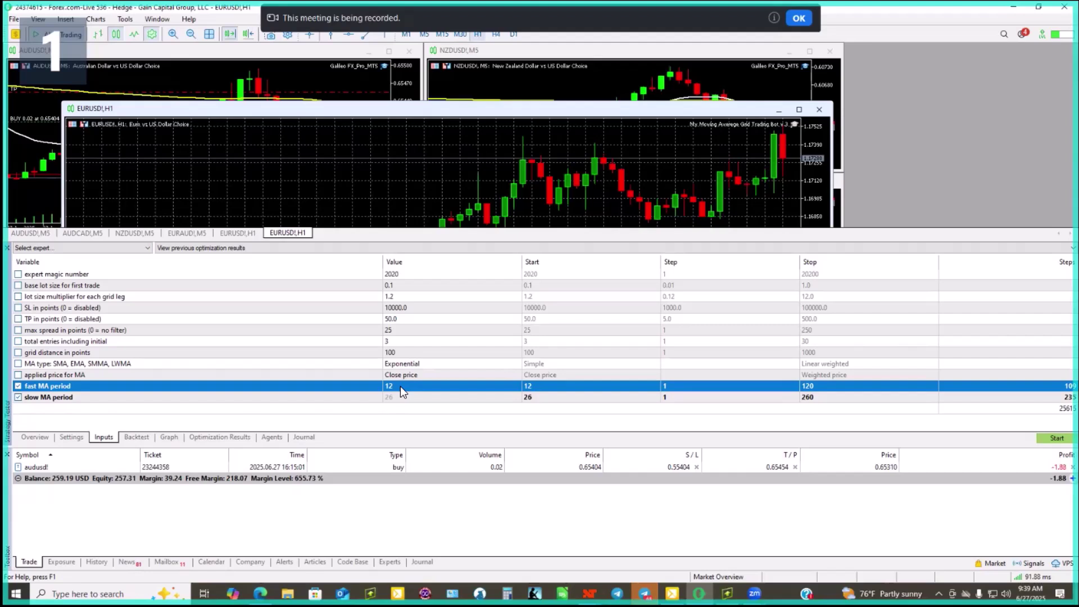
pyautogui.click(550, 386)
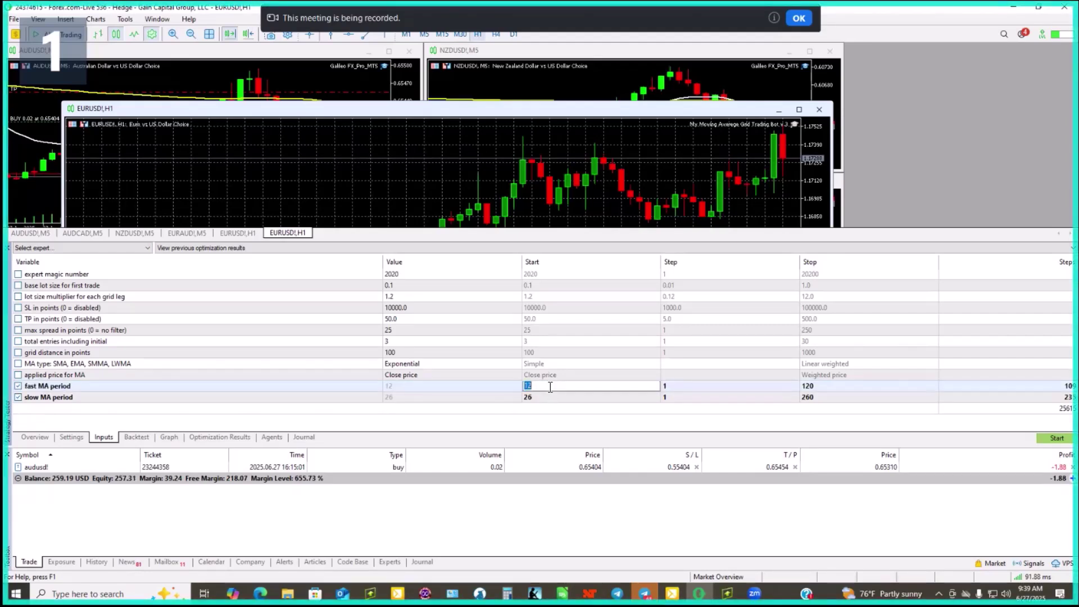
pyautogui.write('45')
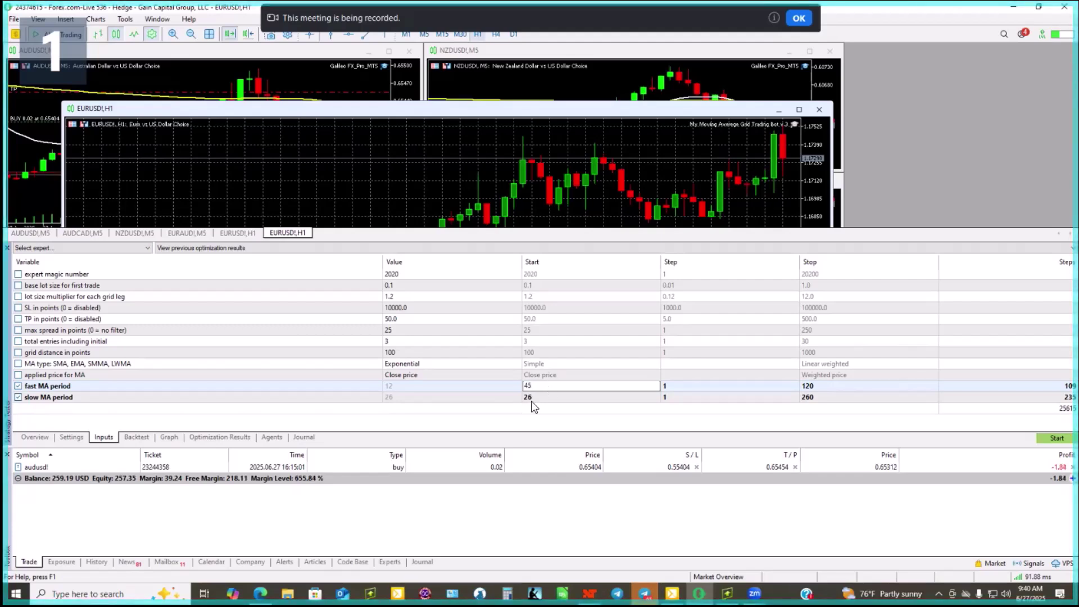
pyautogui.click(540, 401)
pyautogui.click(540, 400)
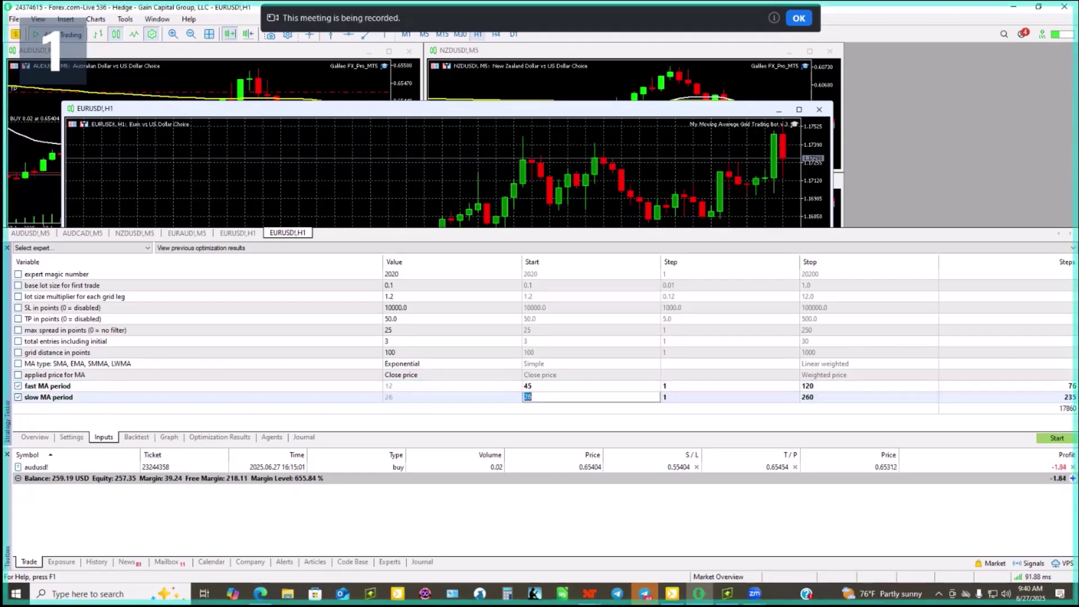
pyautogui.write('45')
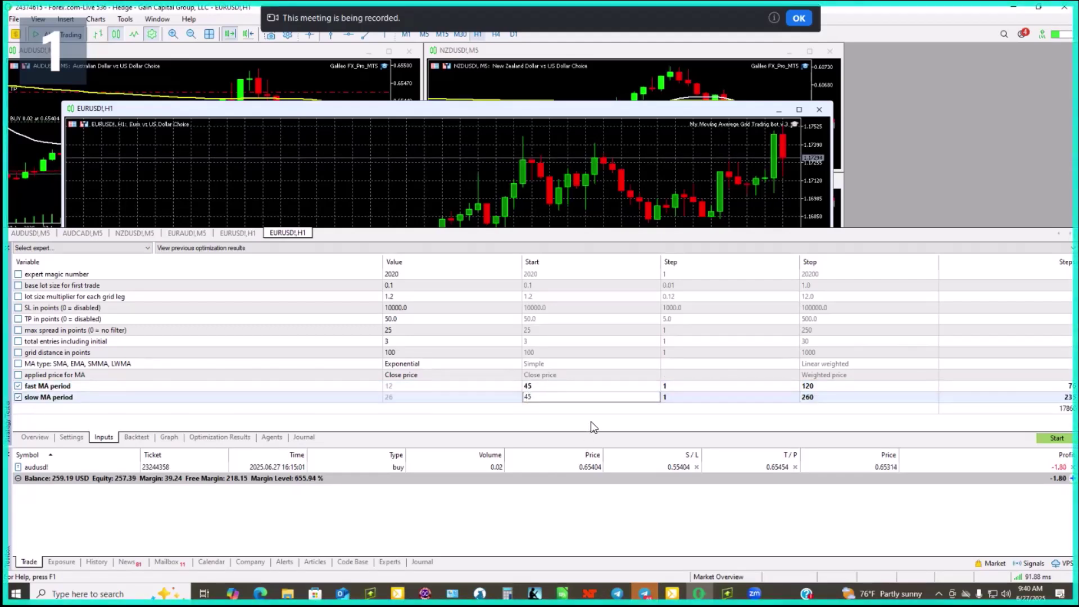
pyautogui.press('Return')
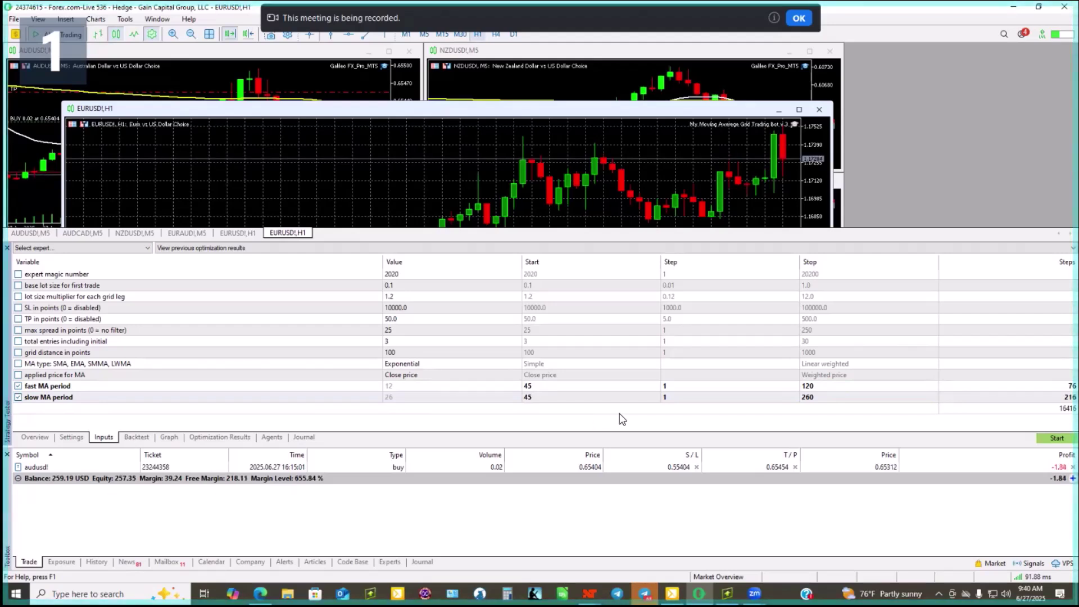
# - Set the slow MA period optimization step to 3
pyautogui.doubleClick(681, 386)
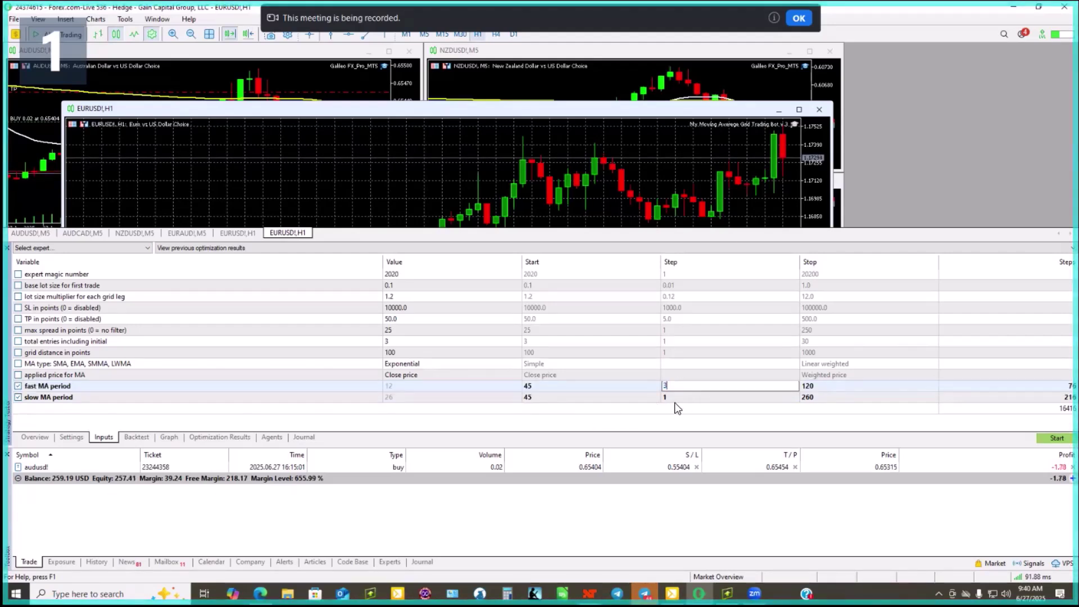
pyautogui.doubleClick(678, 397)
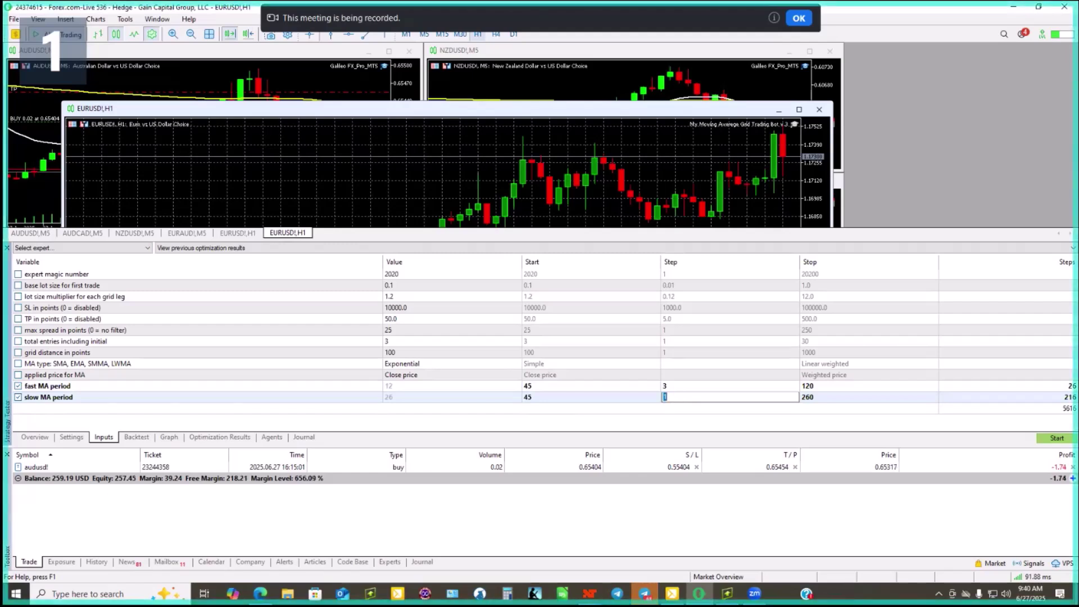
pyautogui.write('3')
pyautogui.press('Return')
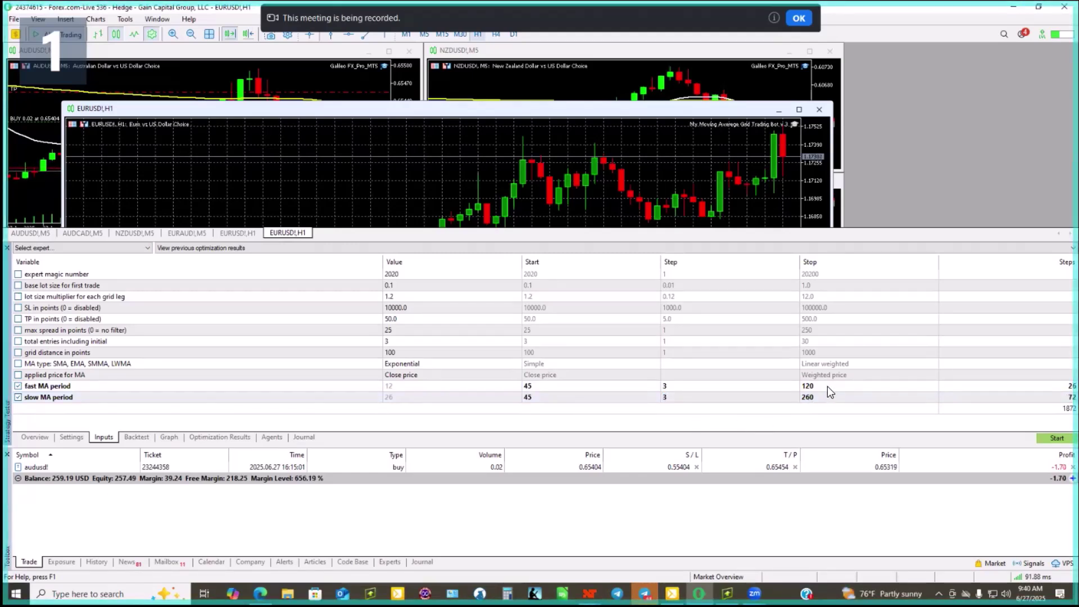
# - Set the slow MA period stop to 200 and review the tester settings
pyautogui.doubleClick(827, 386)
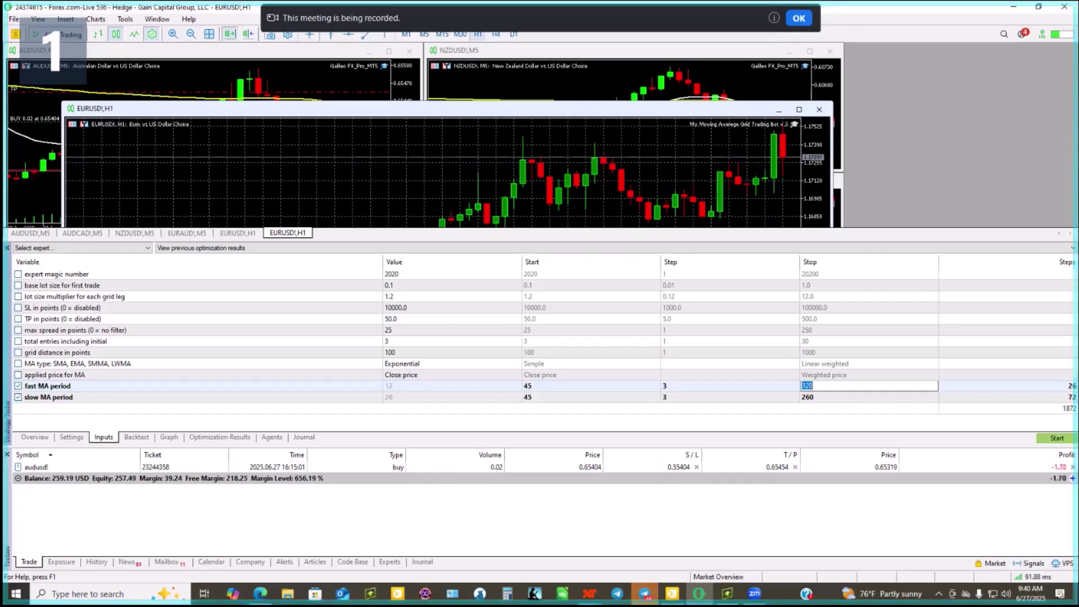
pyautogui.write('2')
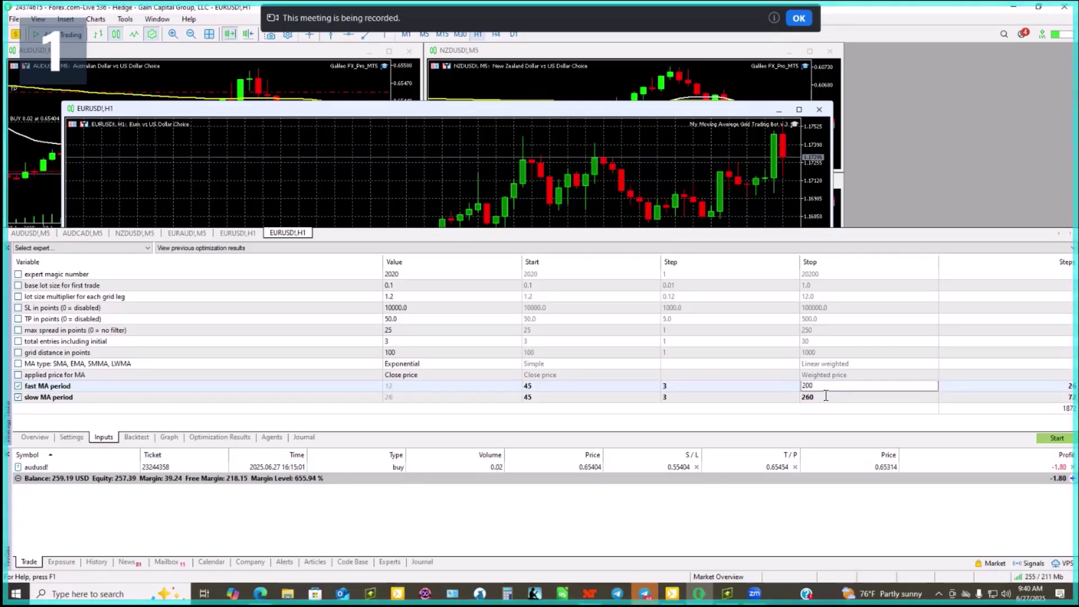
pyautogui.doubleClick(824, 394)
pyautogui.write('2')
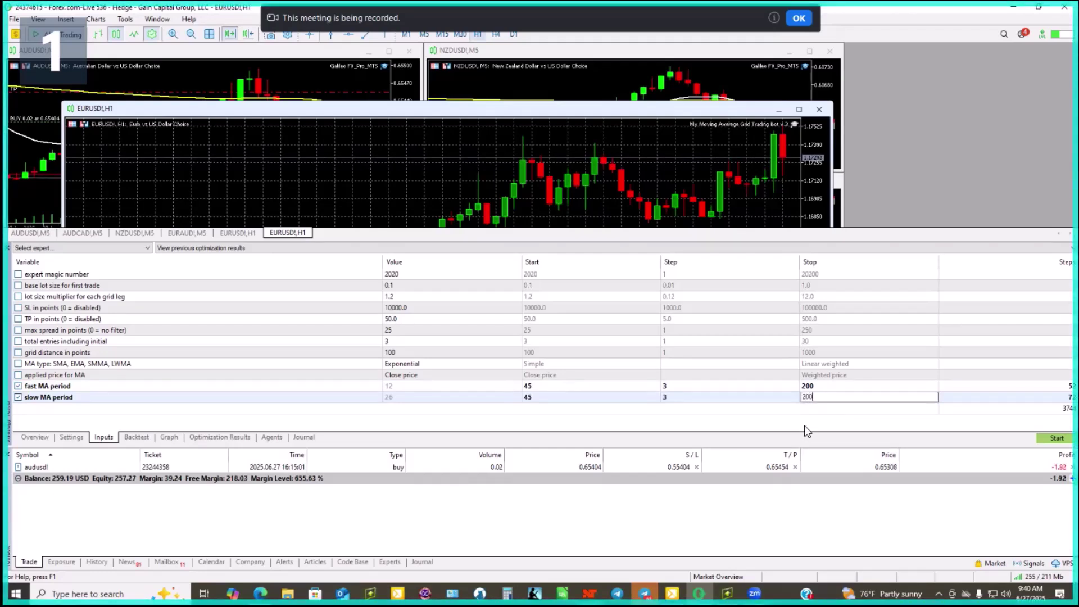
pyautogui.press('Return')
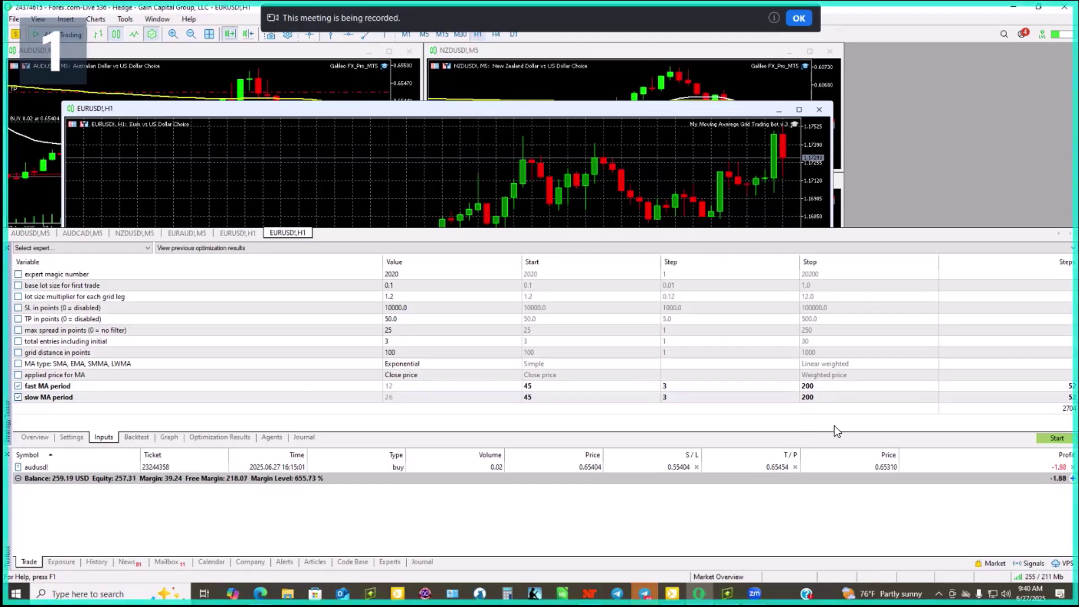
pyautogui.click(35, 437)
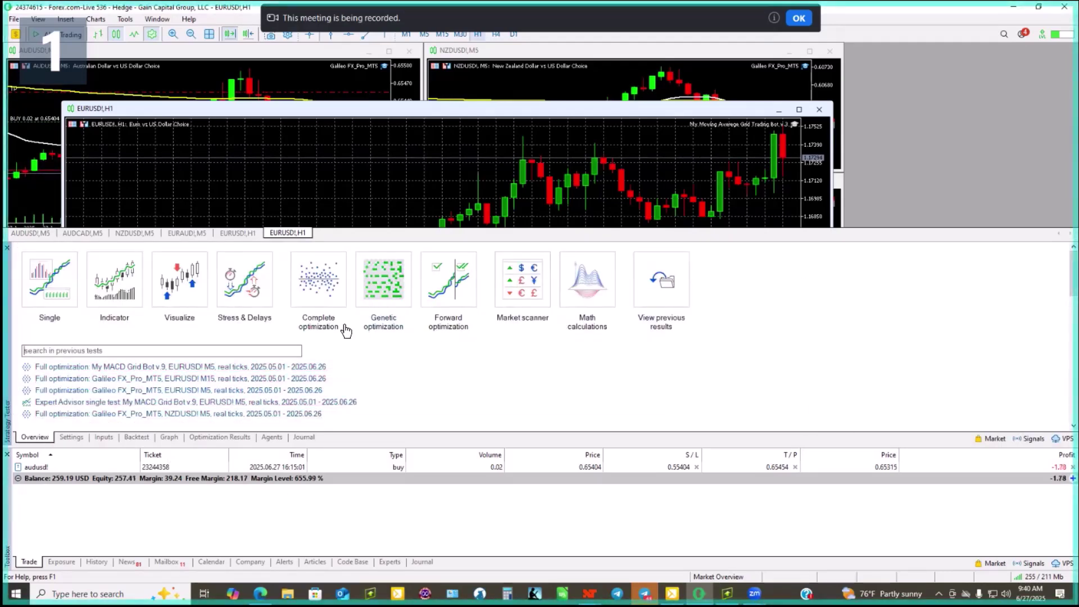
pyautogui.click(320, 290)
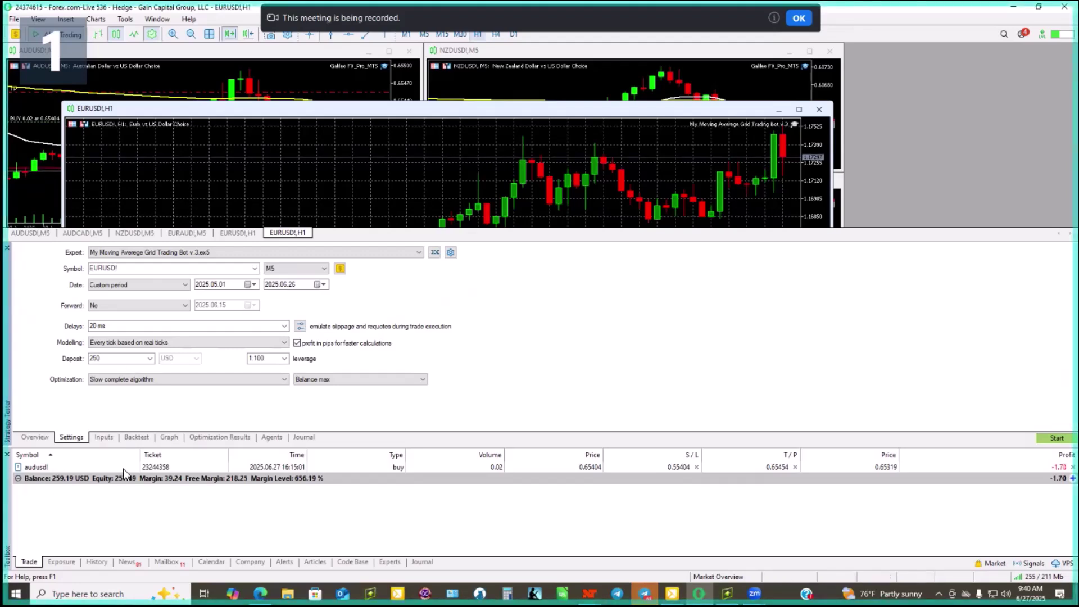
# - On the Inputs tab, set base lot size .02, grid lot multiplier 1 and total entries 2
pyautogui.click(104, 436)
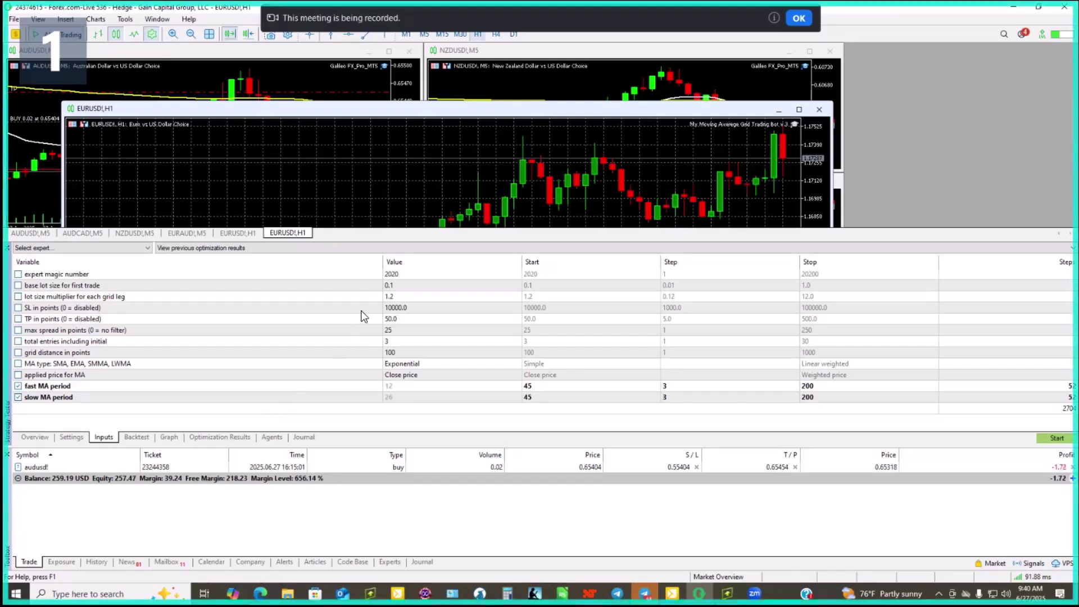
pyautogui.doubleClick(402, 285)
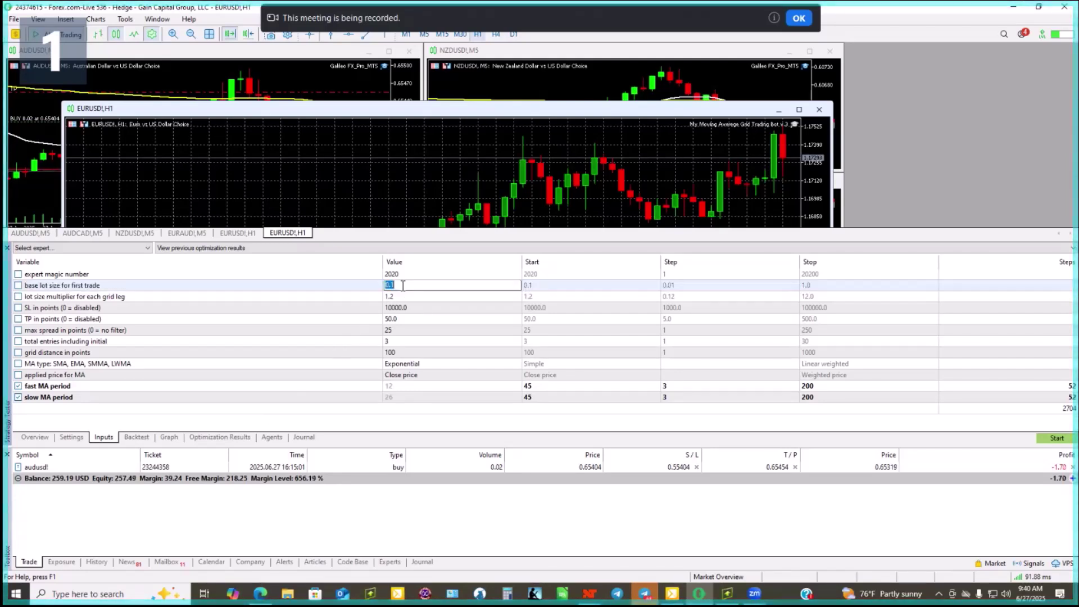
pyautogui.write('.02')
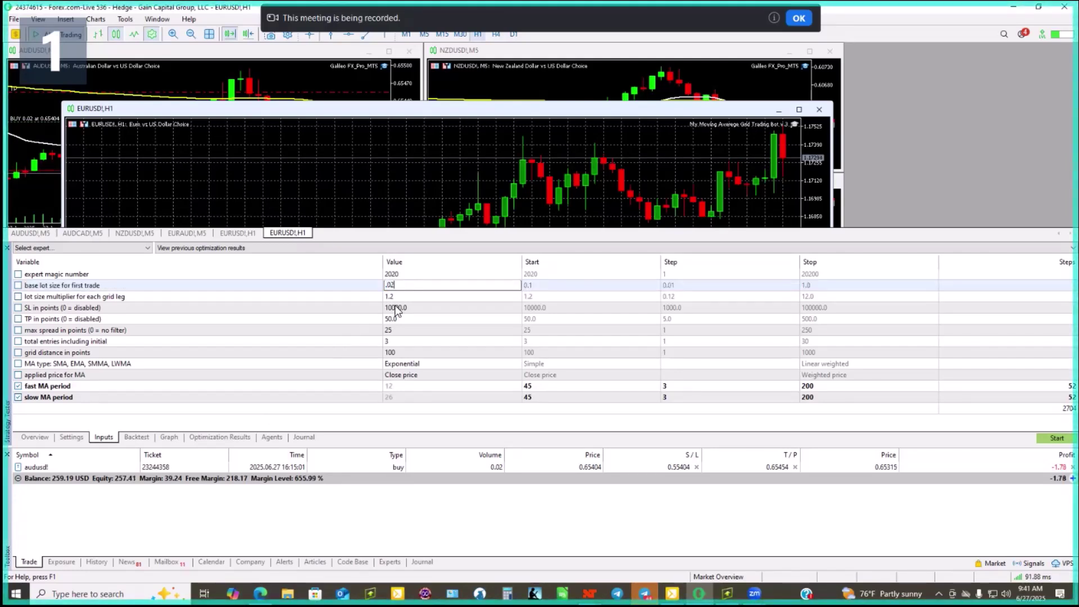
pyautogui.press('Return')
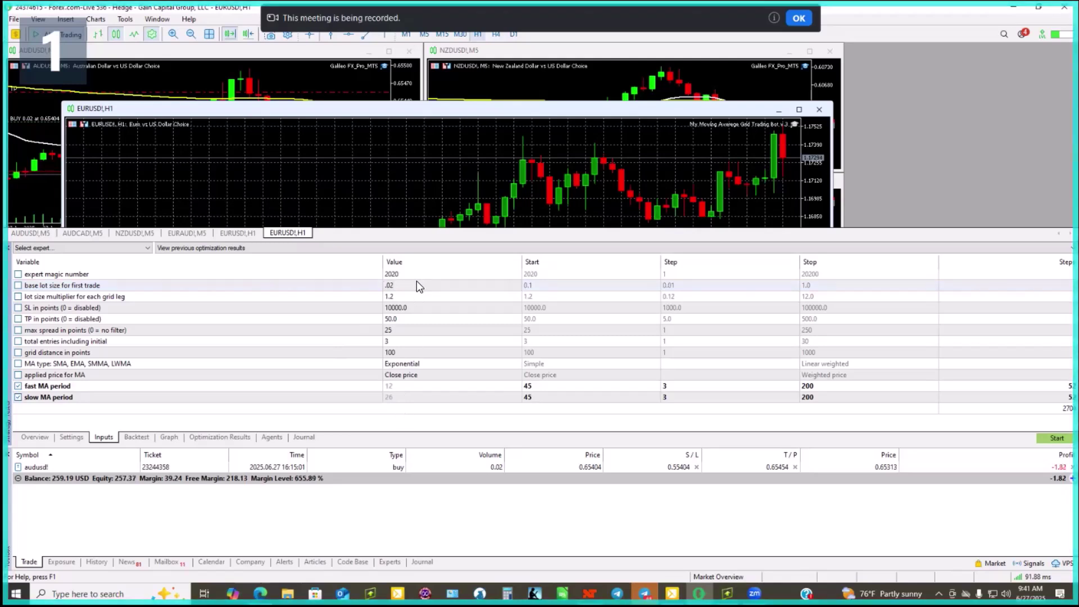
pyautogui.doubleClick(411, 296)
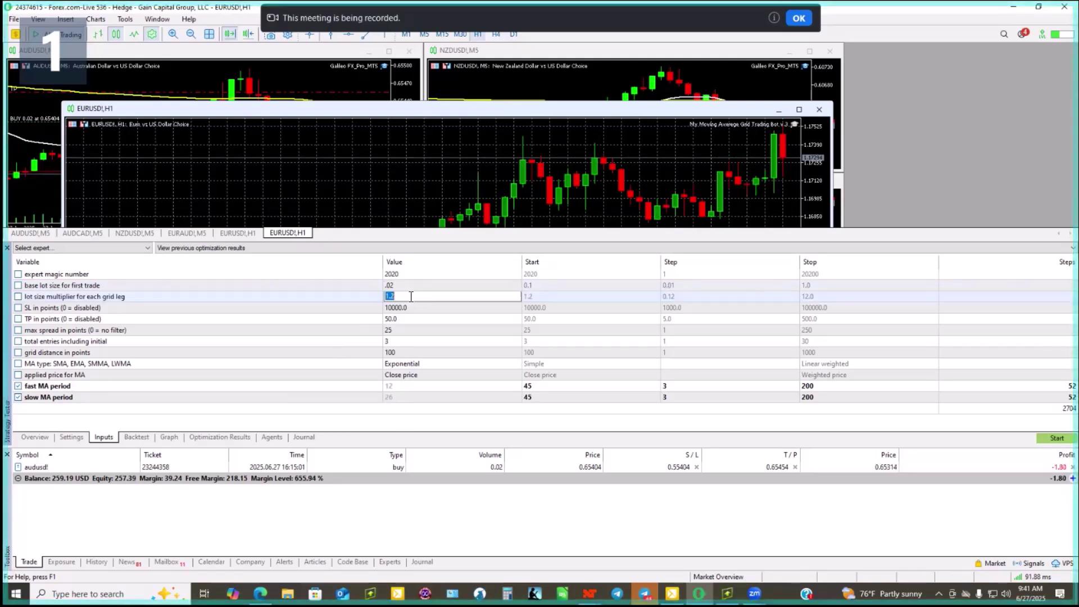
pyautogui.write('1')
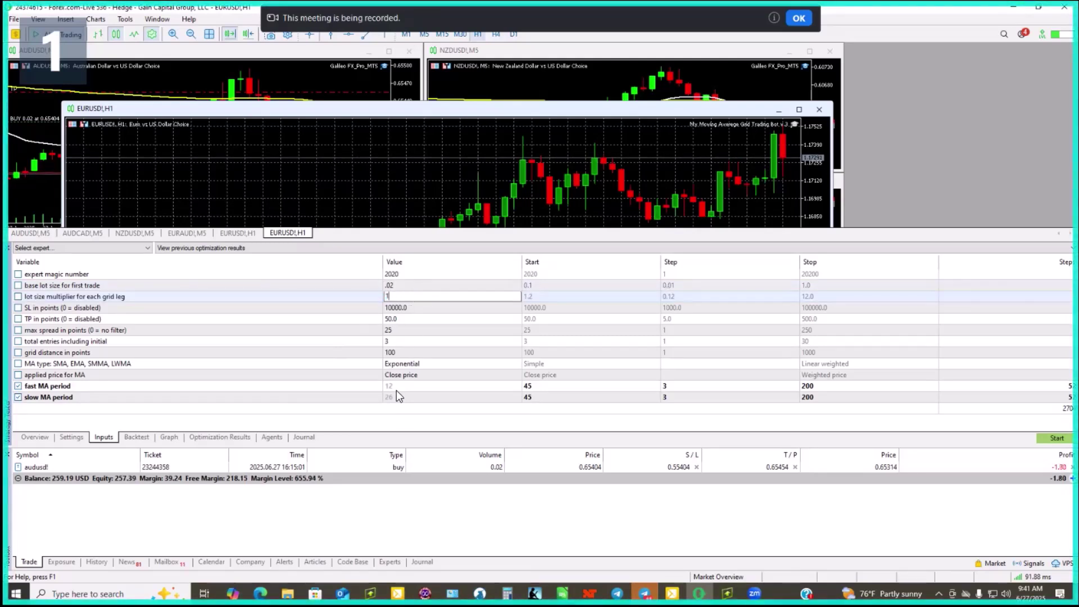
pyautogui.press('Return')
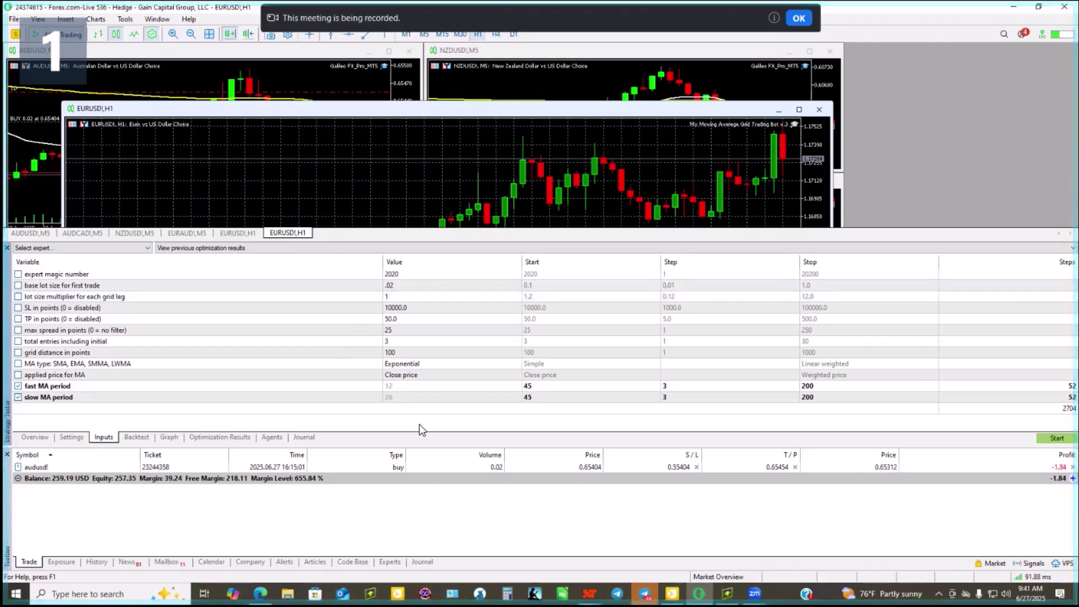
pyautogui.doubleClick(394, 342)
pyautogui.write('2')
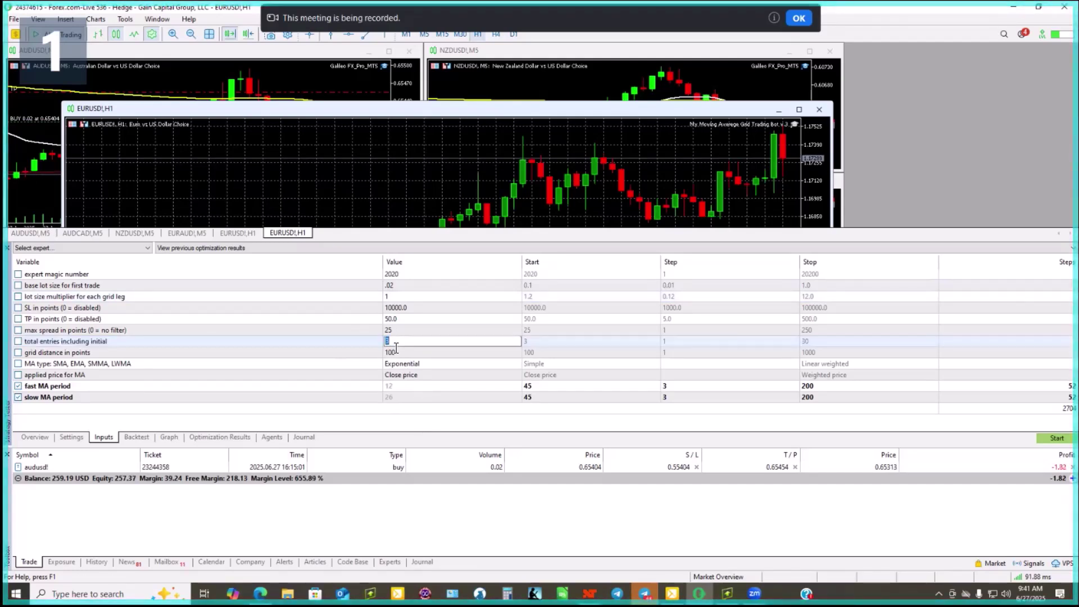
pyautogui.click(427, 428)
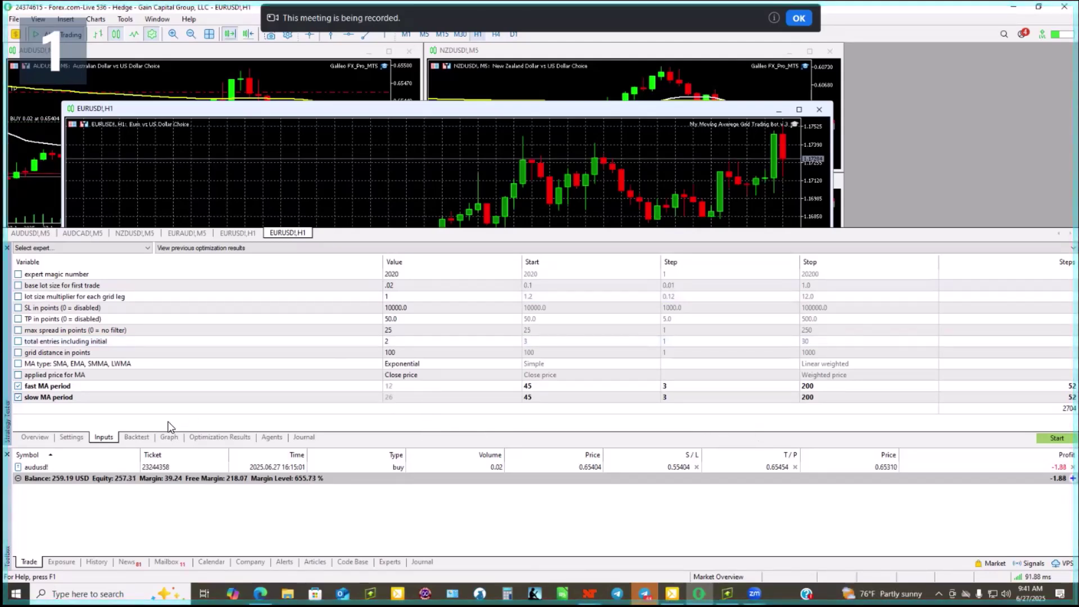
# - Start the slow complete algorithm optimization of the grid bot on EURUSD from Settings
pyautogui.click(37, 437)
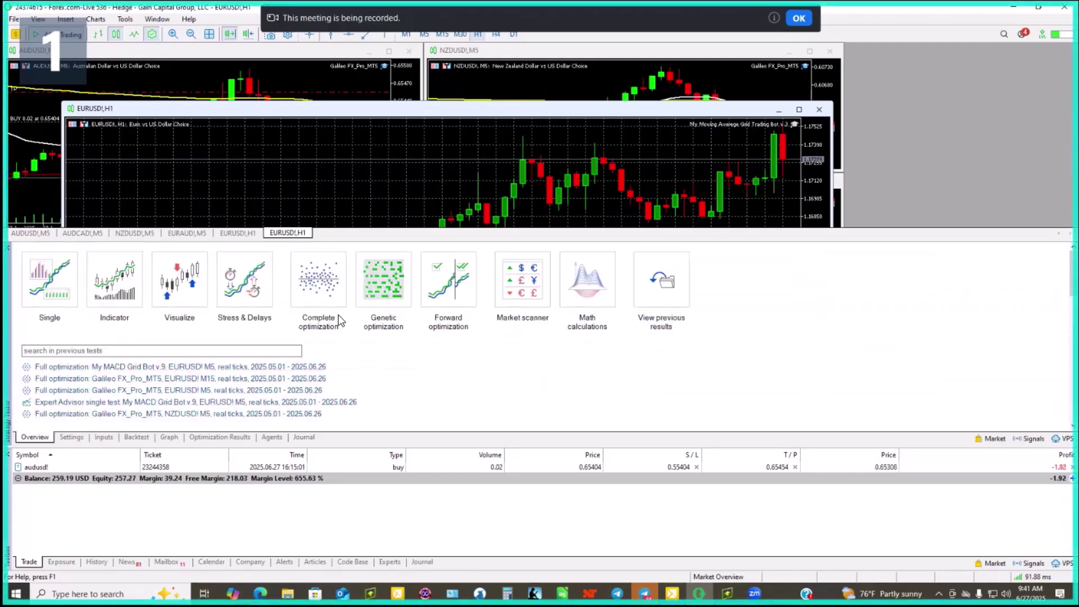
pyautogui.click(326, 290)
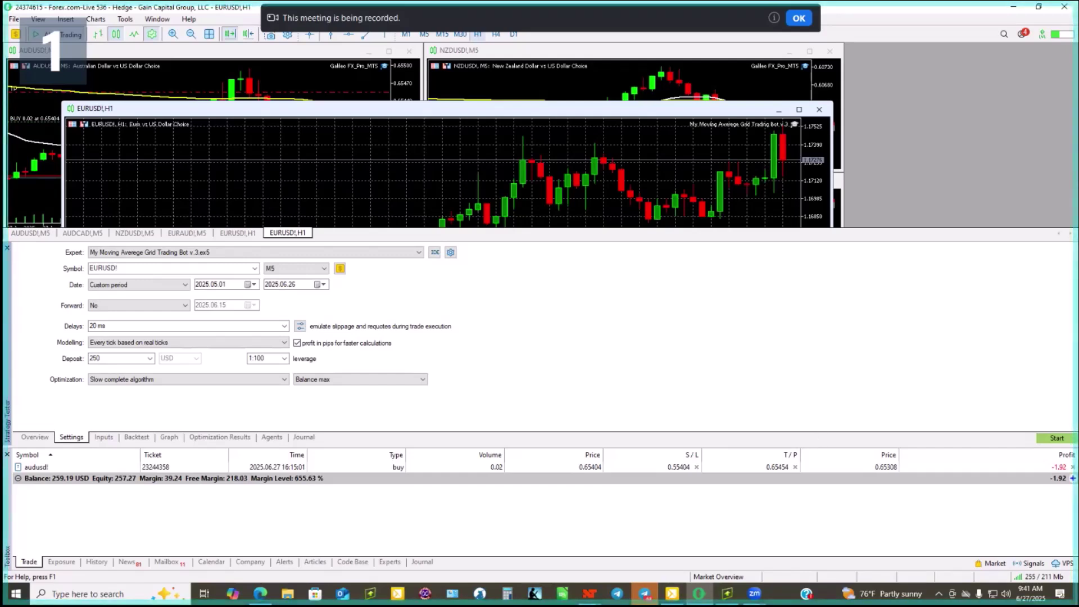
pyautogui.click(1056, 437)
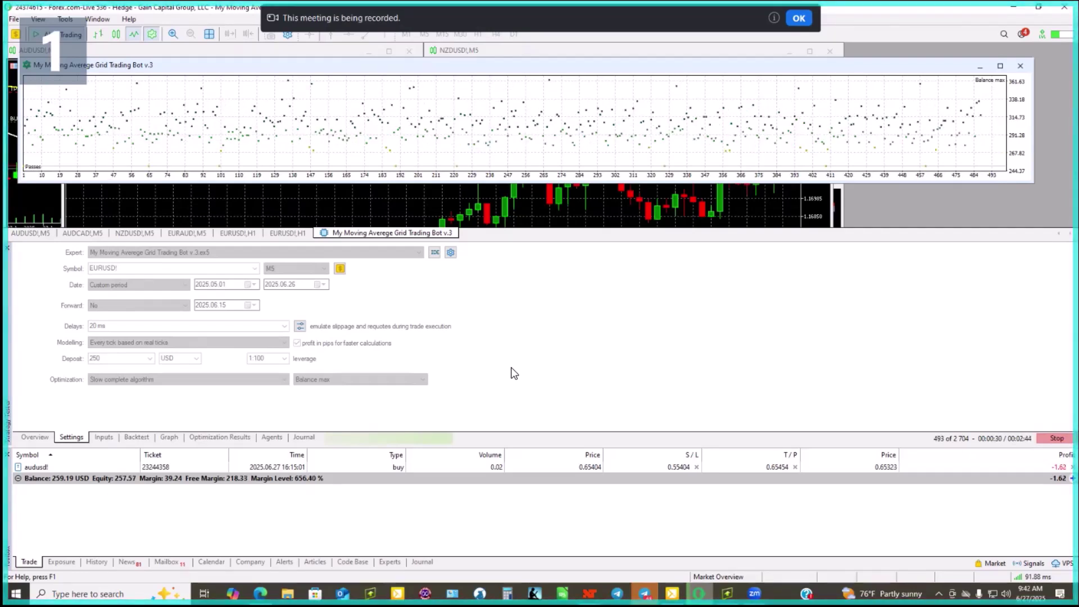
# - Scroll down the Result-sorted optimization table to lower-ranked passes while the run continues
pyautogui.click(231, 440)
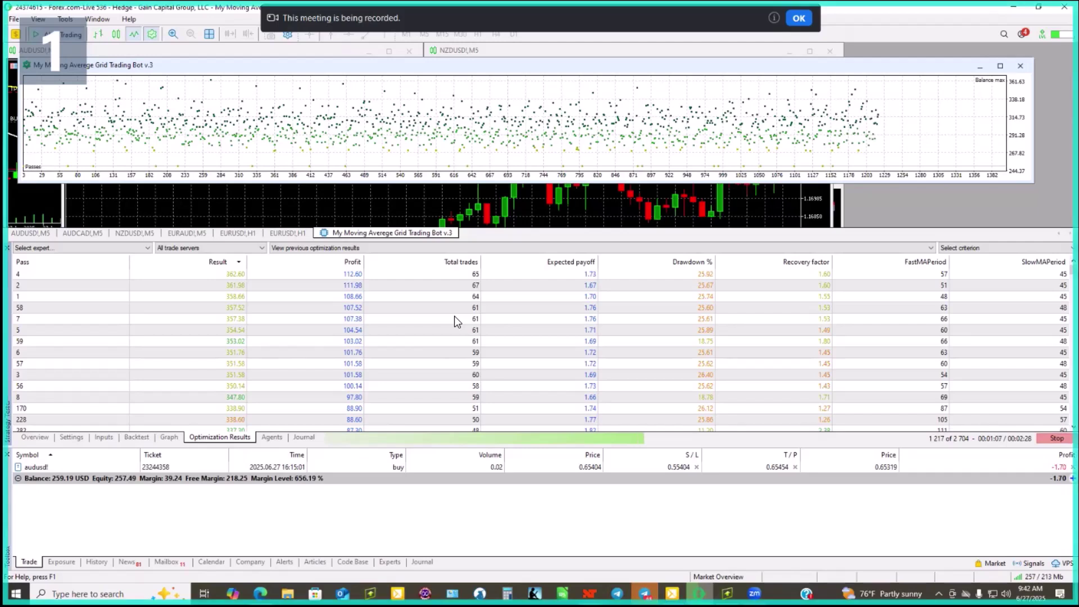
pyautogui.scroll(-1, 454, 318)
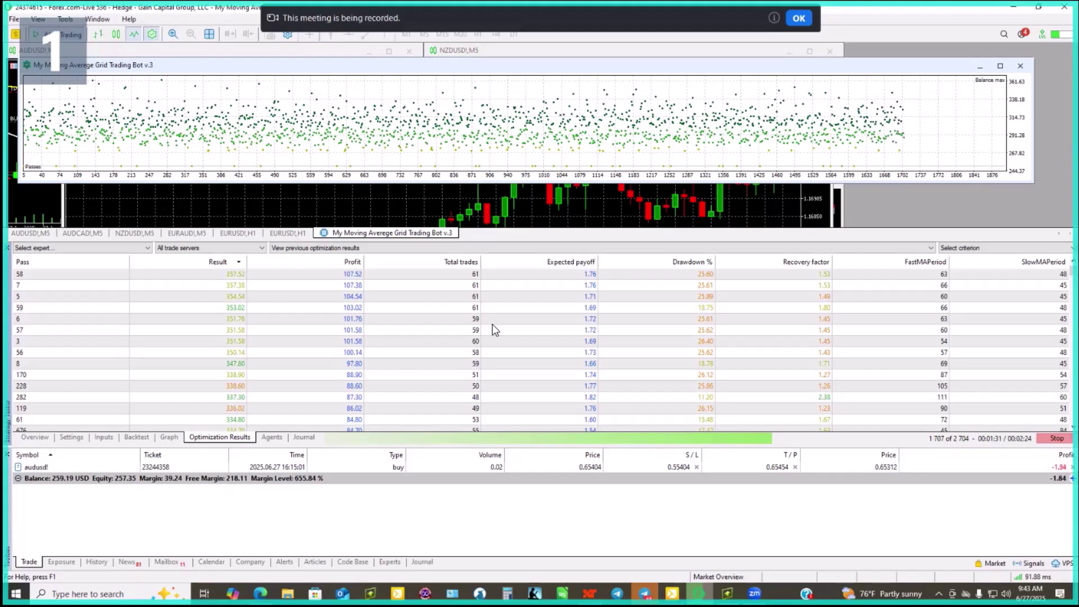
pyautogui.scroll(-5, 495, 329)
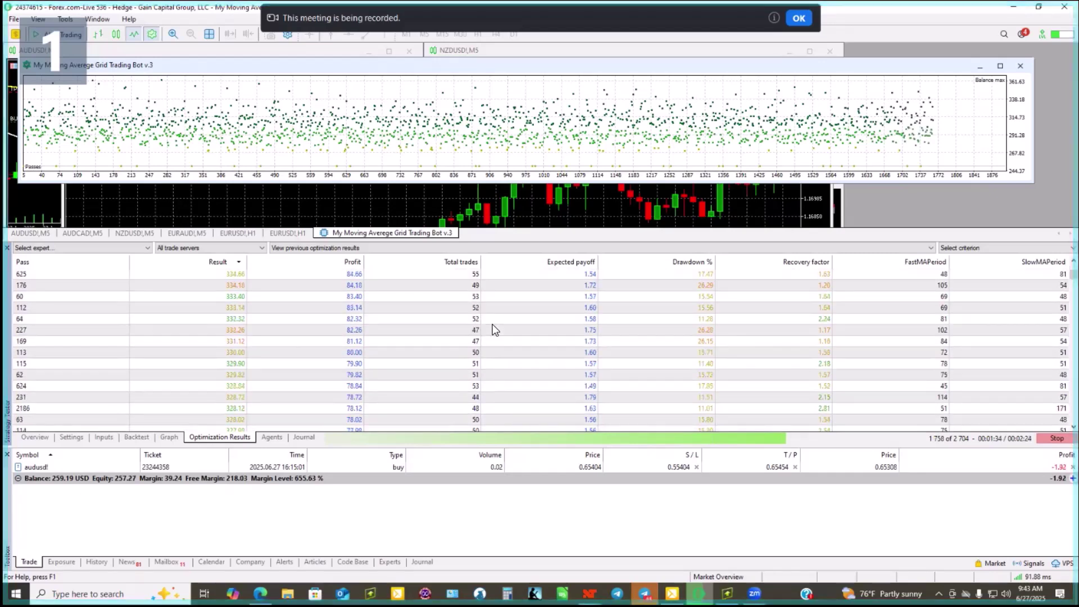
pyautogui.scroll(-1, 494, 330)
pyautogui.scroll(-2, 494, 330)
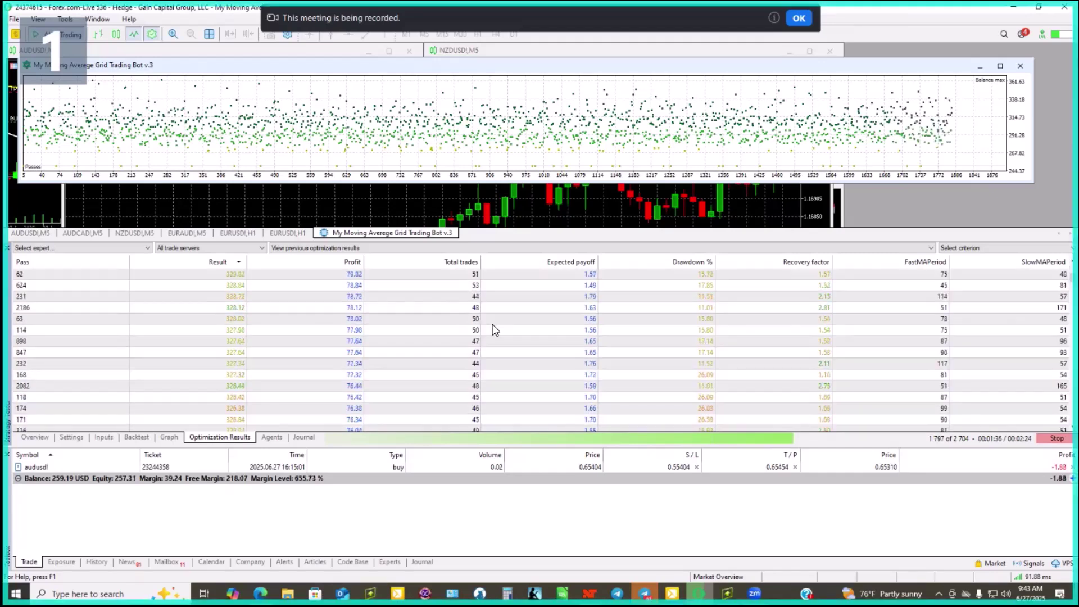
pyautogui.scroll(-2, 495, 330)
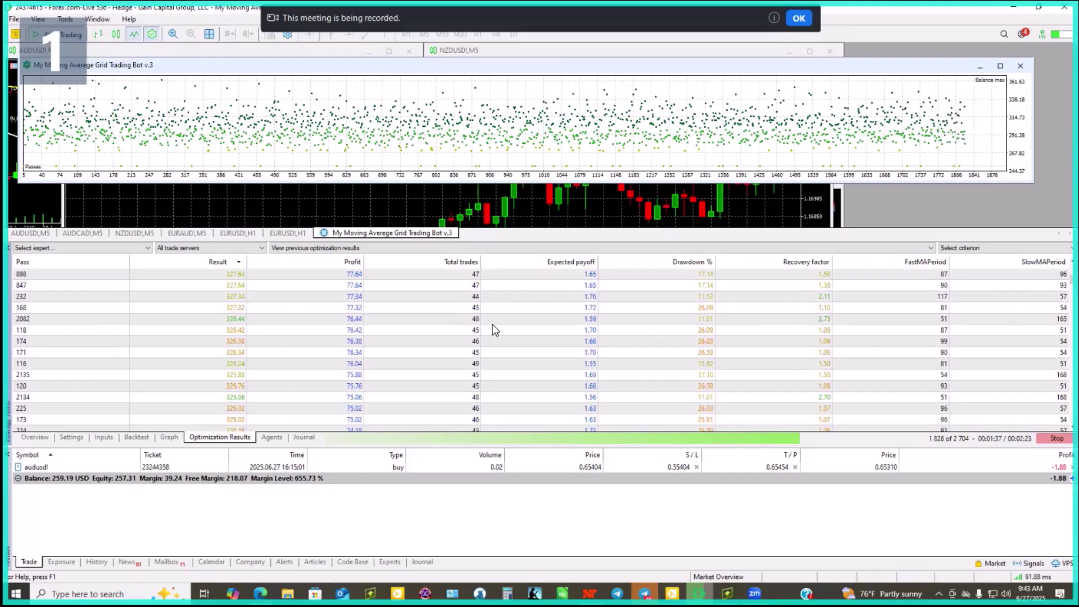
pyautogui.scroll(-3, 494, 330)
pyautogui.scroll(-4, 494, 329)
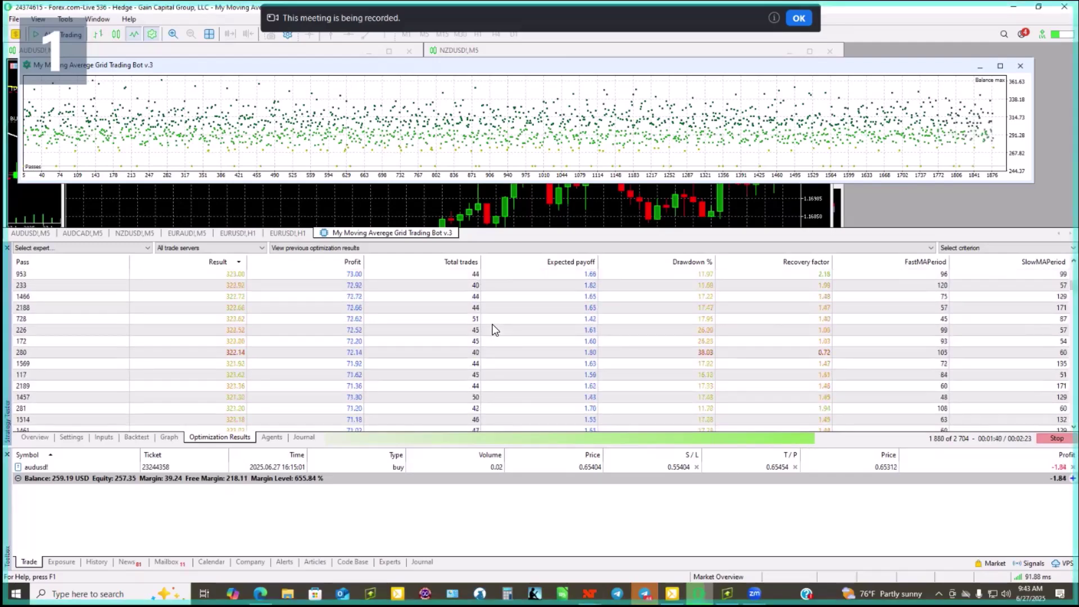
pyautogui.scroll(-1, 494, 329)
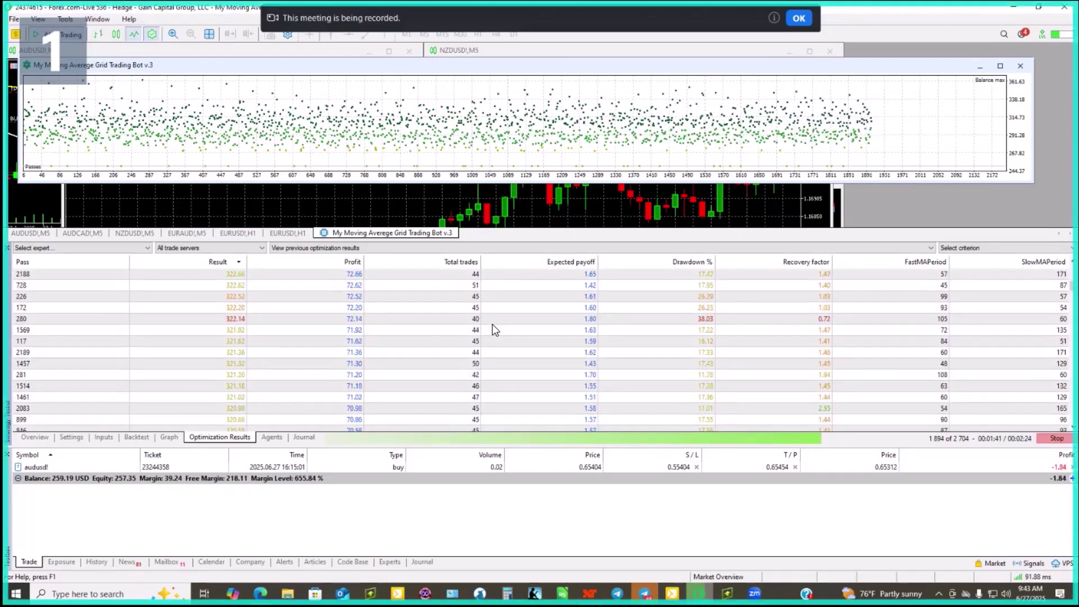
pyautogui.scroll(-3, 495, 330)
pyautogui.scroll(-2, 495, 330)
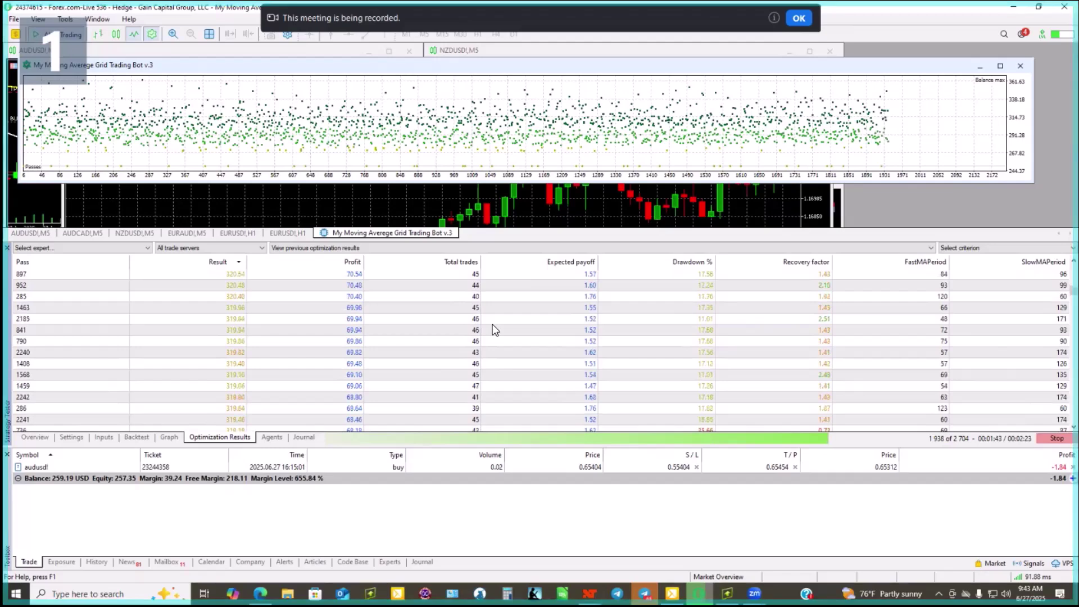
pyautogui.scroll(-3, 495, 330)
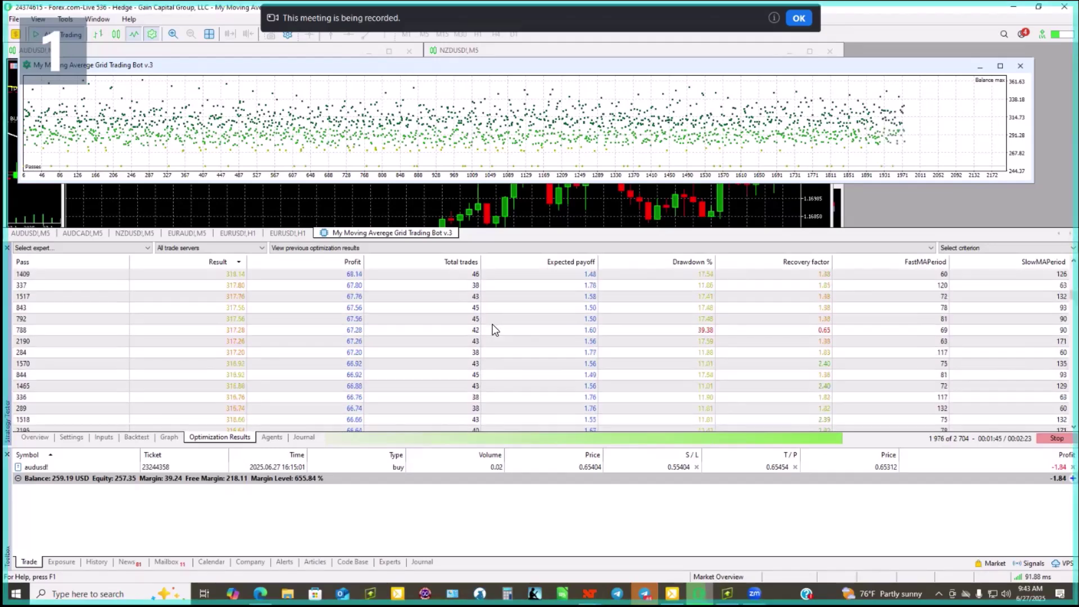
pyautogui.scroll(-5, 494, 329)
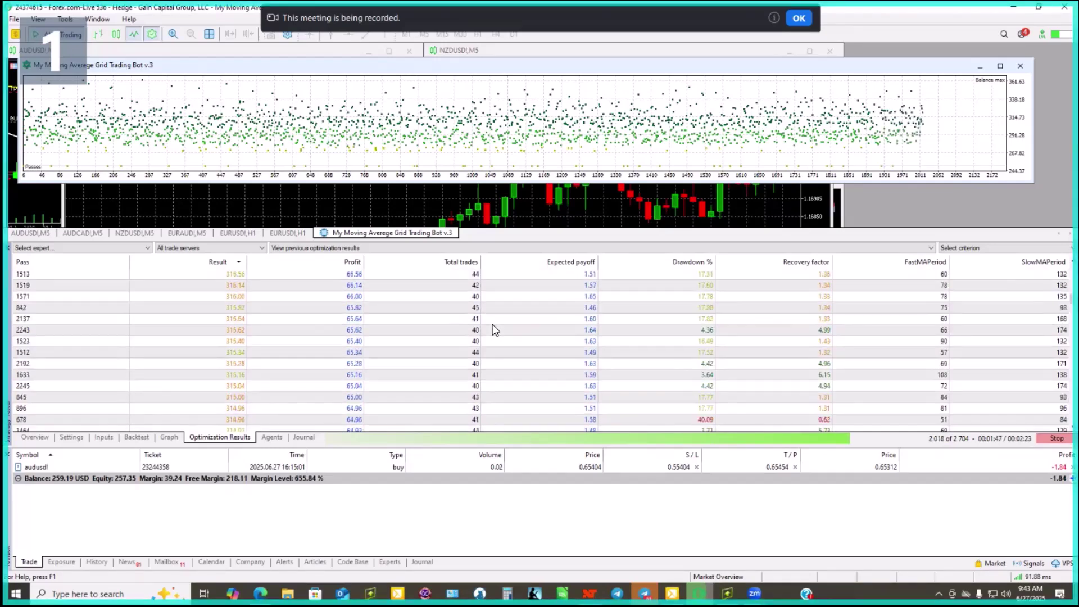